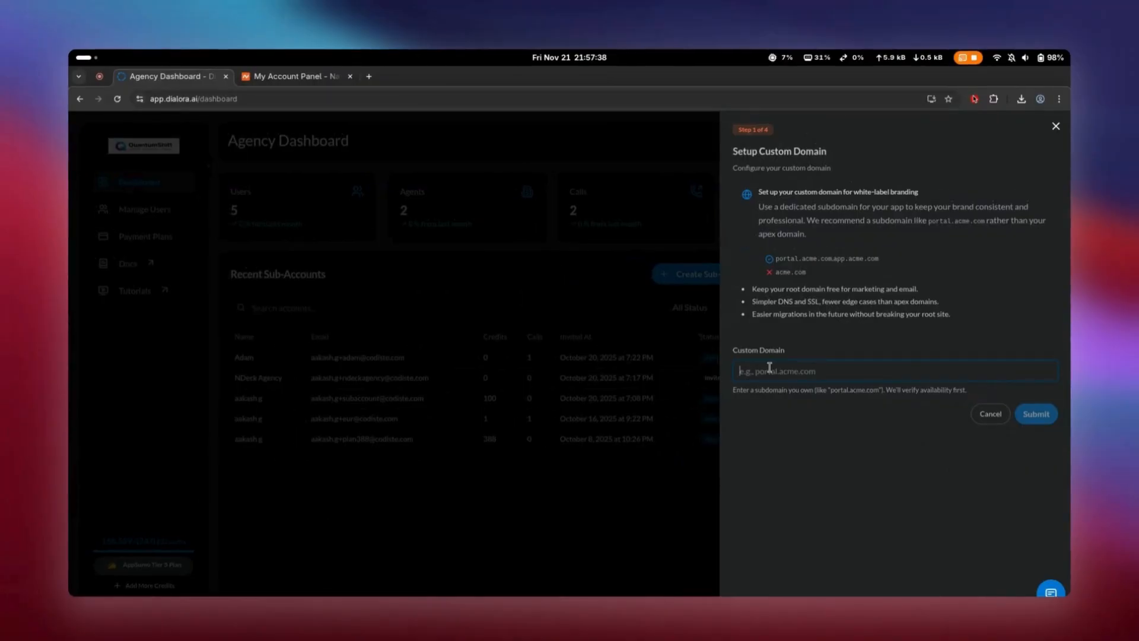
- Submit quantumshift.aremoteserver.online as the custom domain
{"action": "type", "text": "quantumshift"}
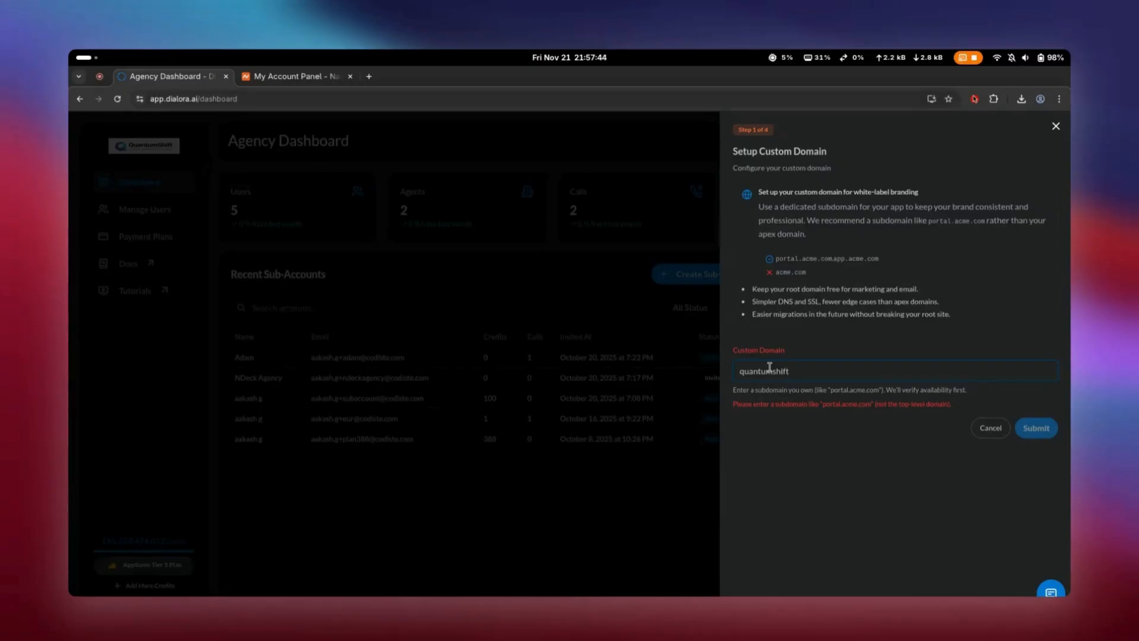
{"action": "type", "text": ".a"}
{"action": "key", "text": "BackSpace"}
{"action": "type", "text": "emoteserver.online"}
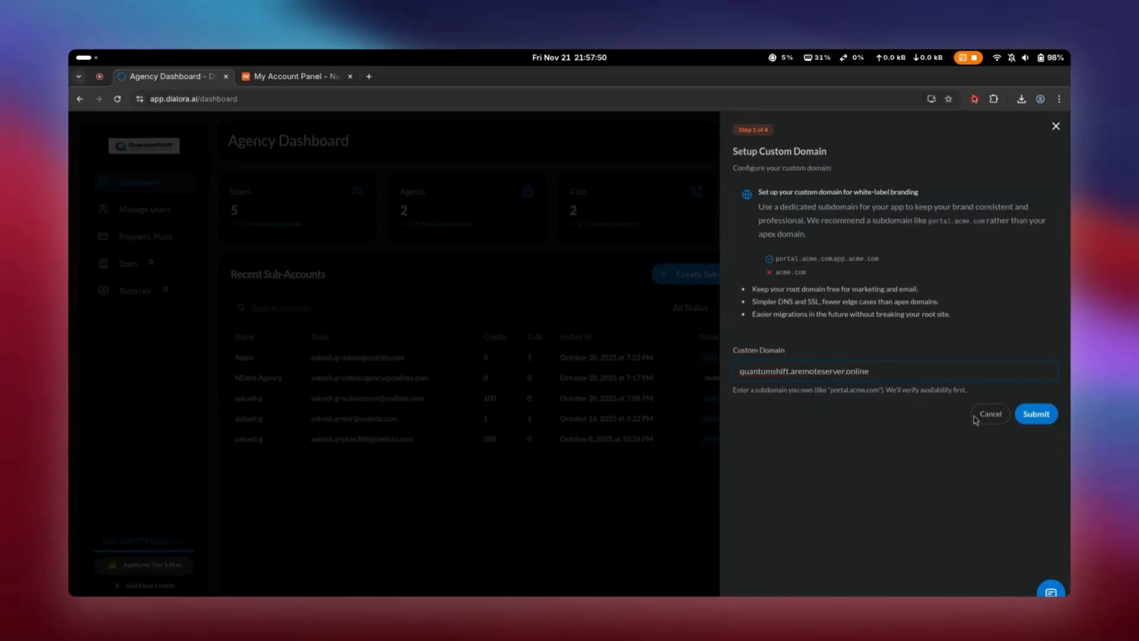
{"action": "left_click", "coordinate": [1036, 409]}
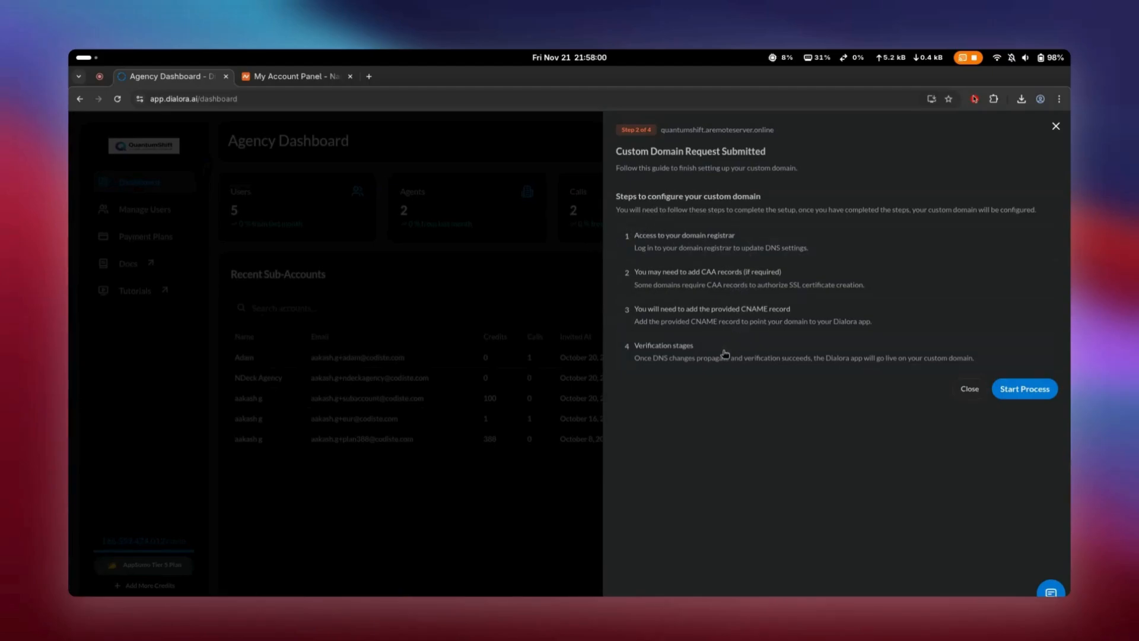
- Switch to Namecheap and open the Advanced DNS host records of aremoteserver.online
{"action": "left_click", "coordinate": [273, 82]}
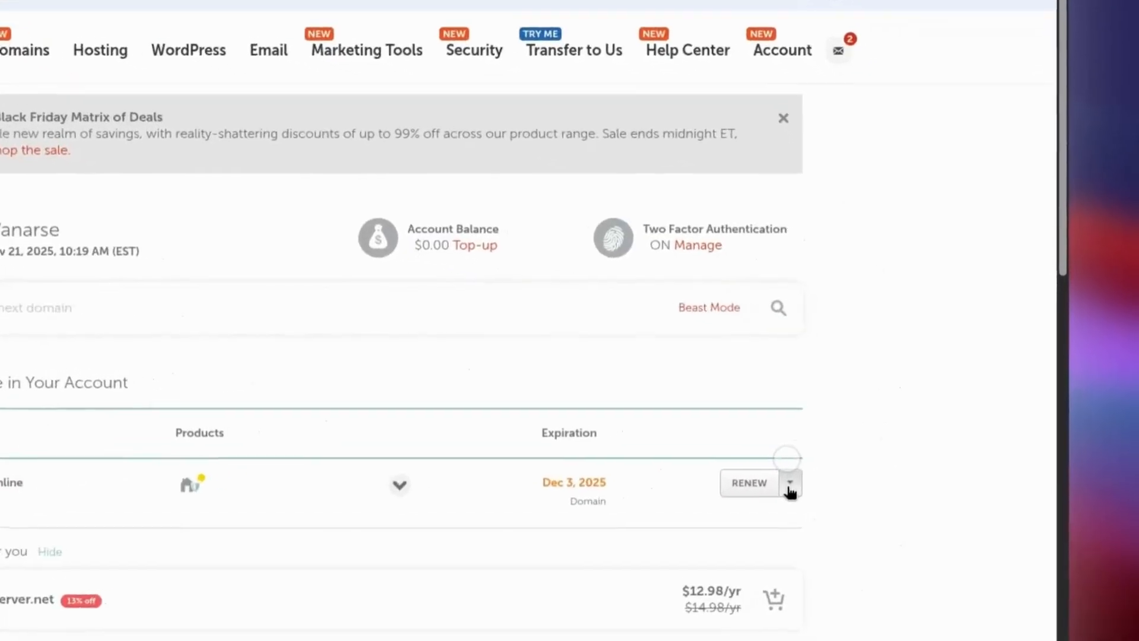
{"action": "left_click", "coordinate": [894, 433]}
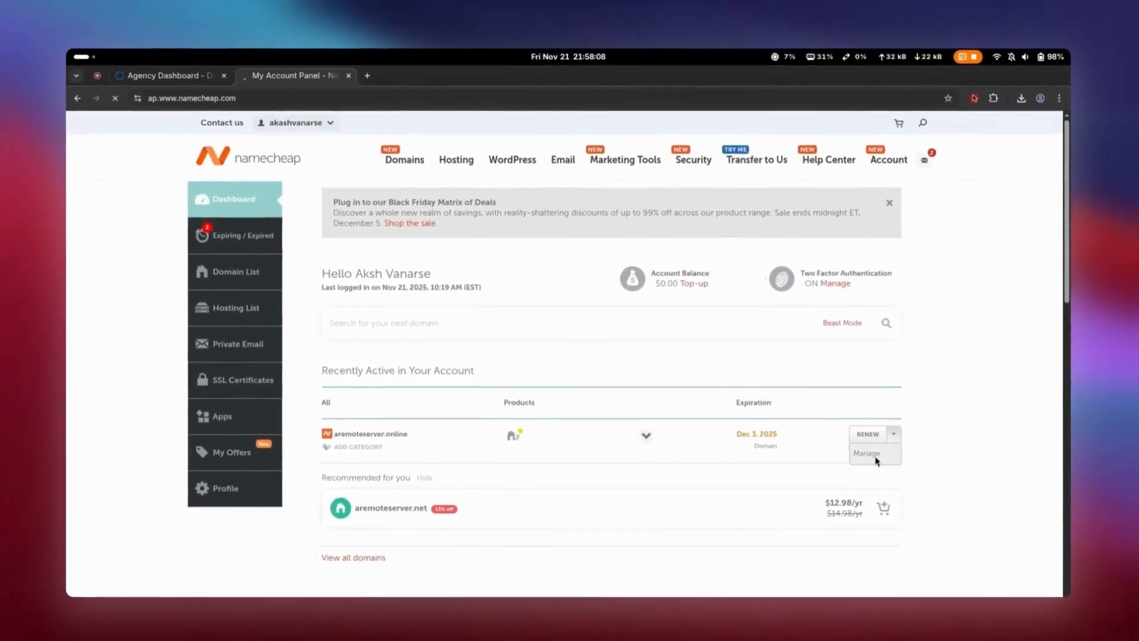
{"action": "left_click", "coordinate": [764, 503]}
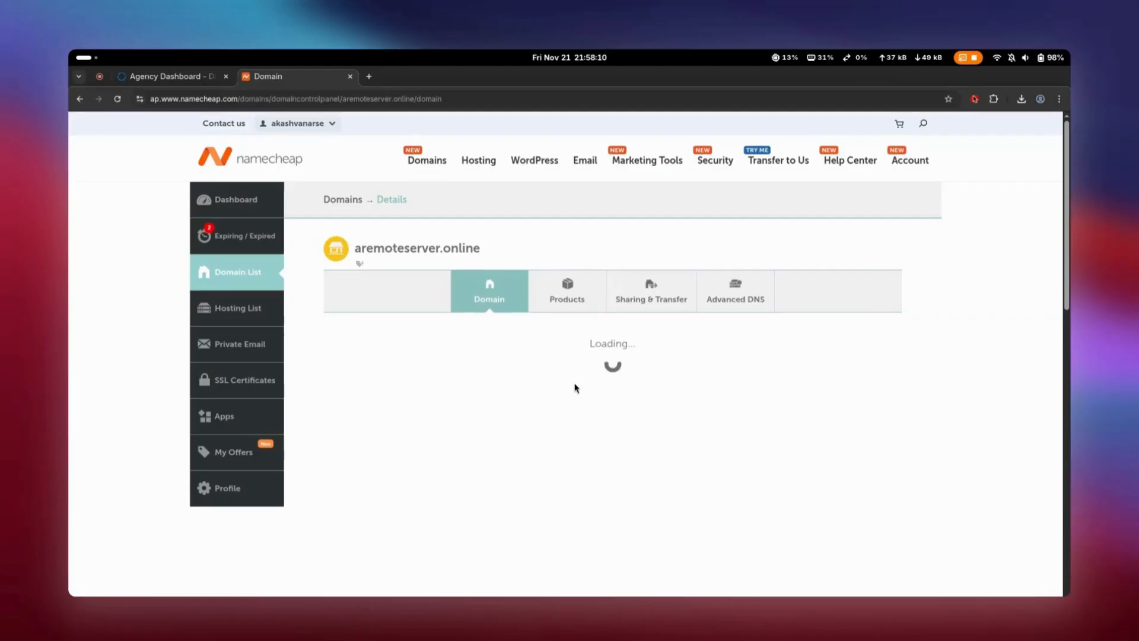
{"action": "left_click", "coordinate": [745, 308]}
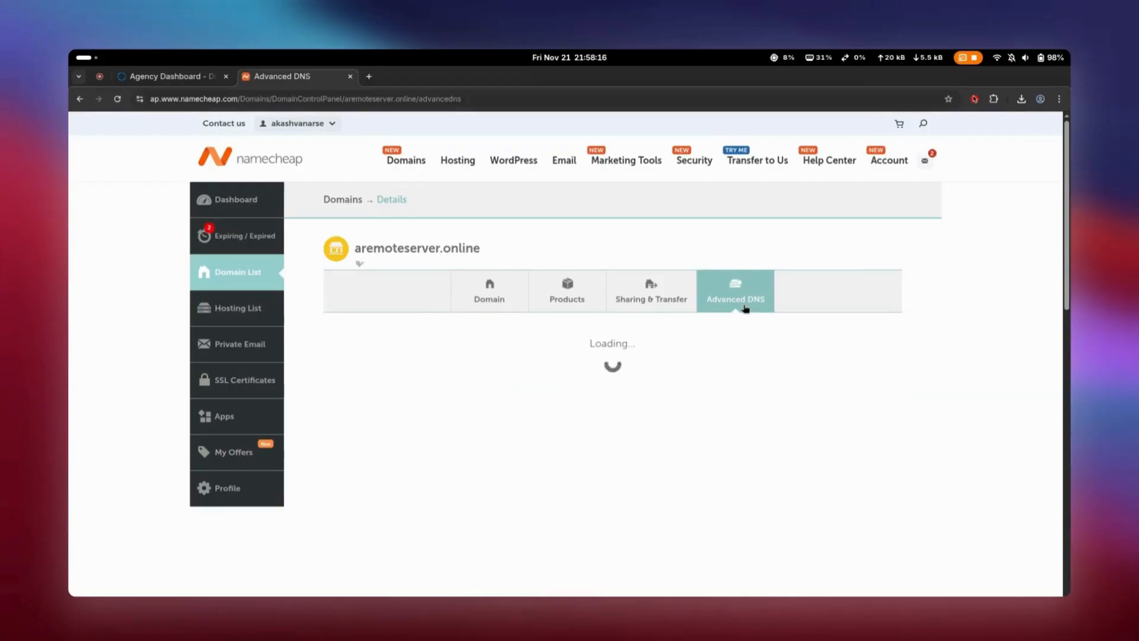
{"action": "scroll", "coordinate": [745, 309], "scroll_direction": "down", "scroll_amount": 5}
{"action": "scroll", "coordinate": [743, 309], "scroll_direction": "down", "scroll_amount": 2}
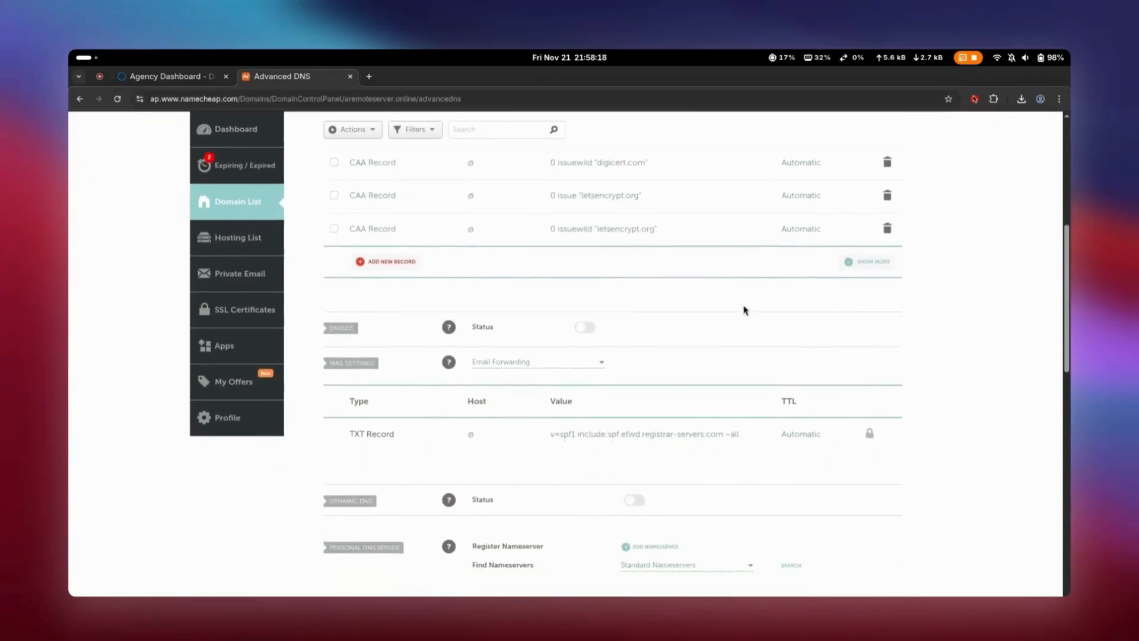
{"action": "scroll", "coordinate": [743, 310], "scroll_direction": "up", "scroll_amount": 3}
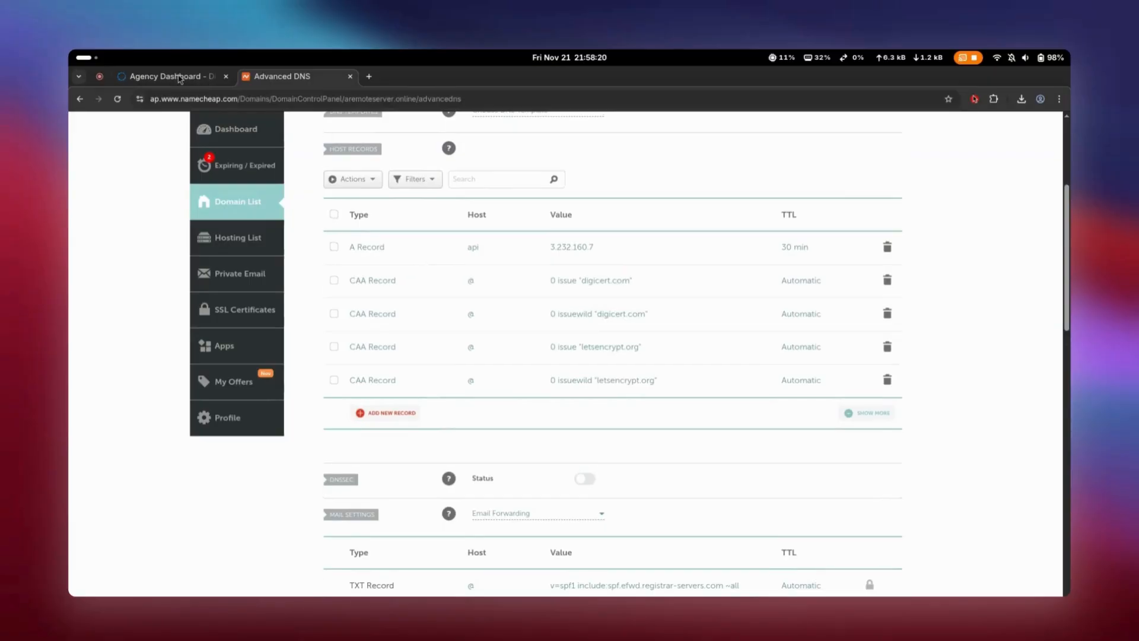
- Return to Dialora, start the custom domain setup process and review the CNAME records it requires
{"action": "left_click", "coordinate": [180, 79]}
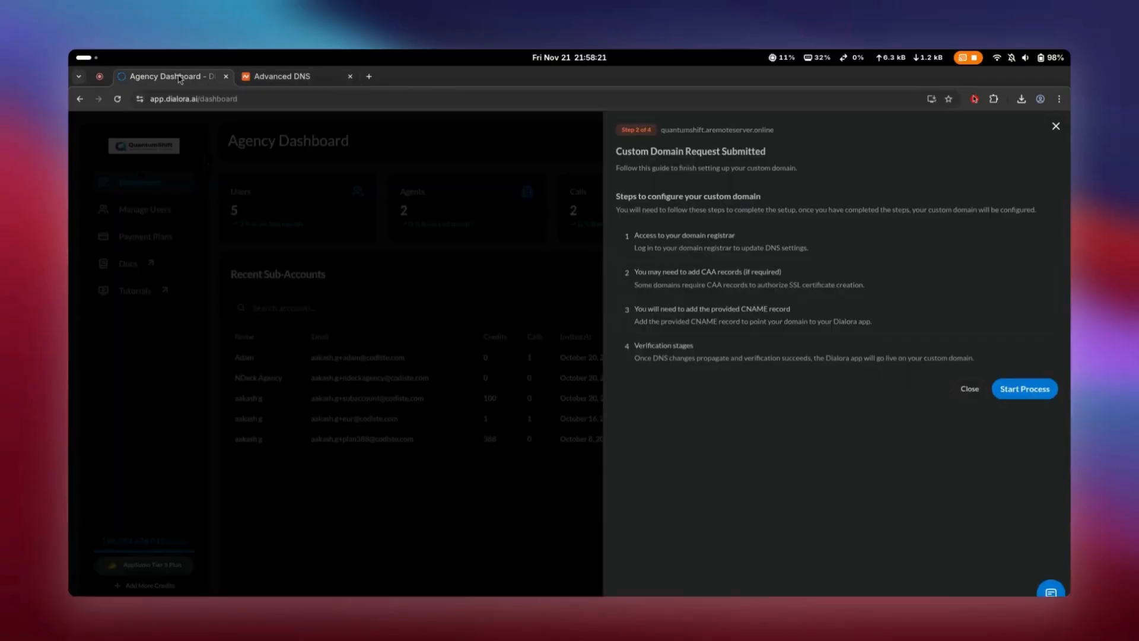
{"action": "left_click", "coordinate": [1021, 383]}
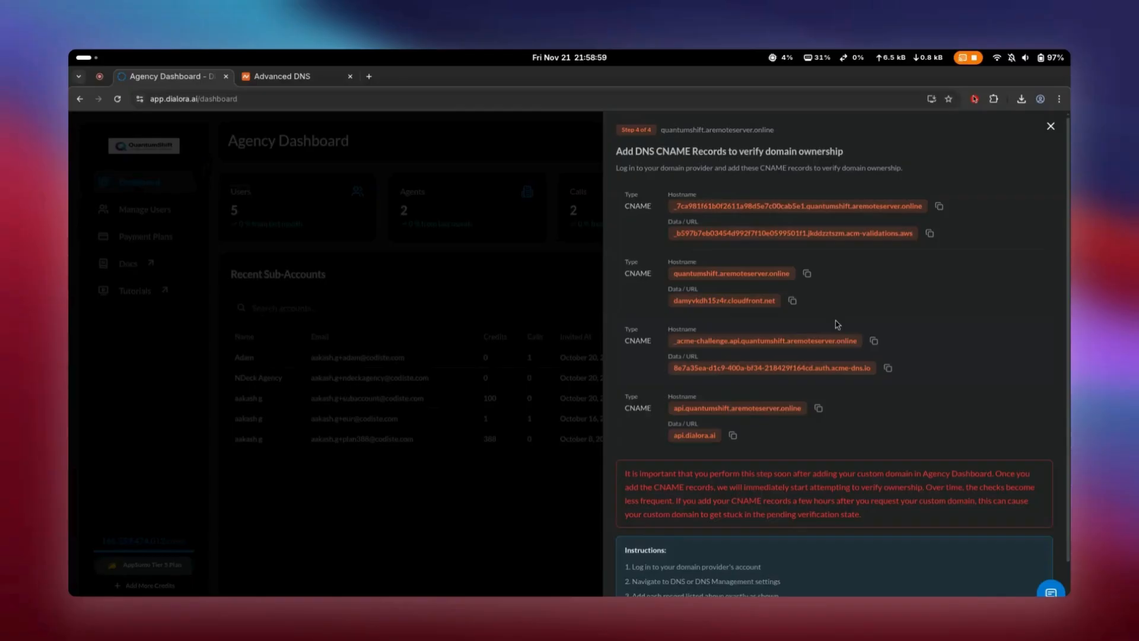
{"action": "scroll", "coordinate": [837, 325], "scroll_direction": "down", "scroll_amount": 1}
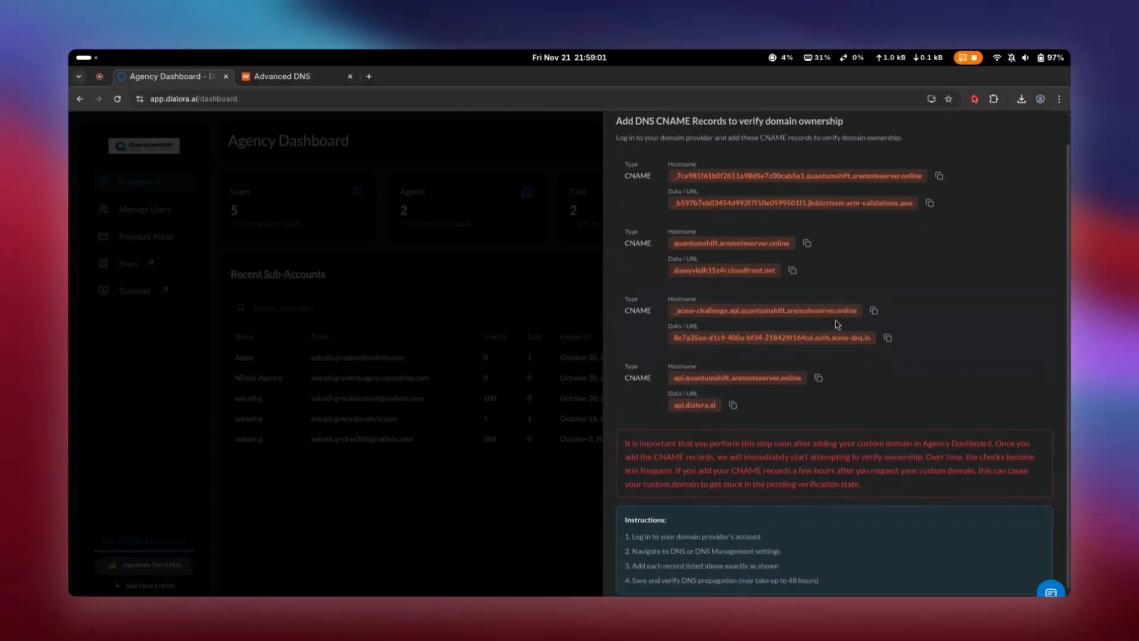
{"action": "scroll", "coordinate": [835, 319], "scroll_direction": "up", "scroll_amount": 1}
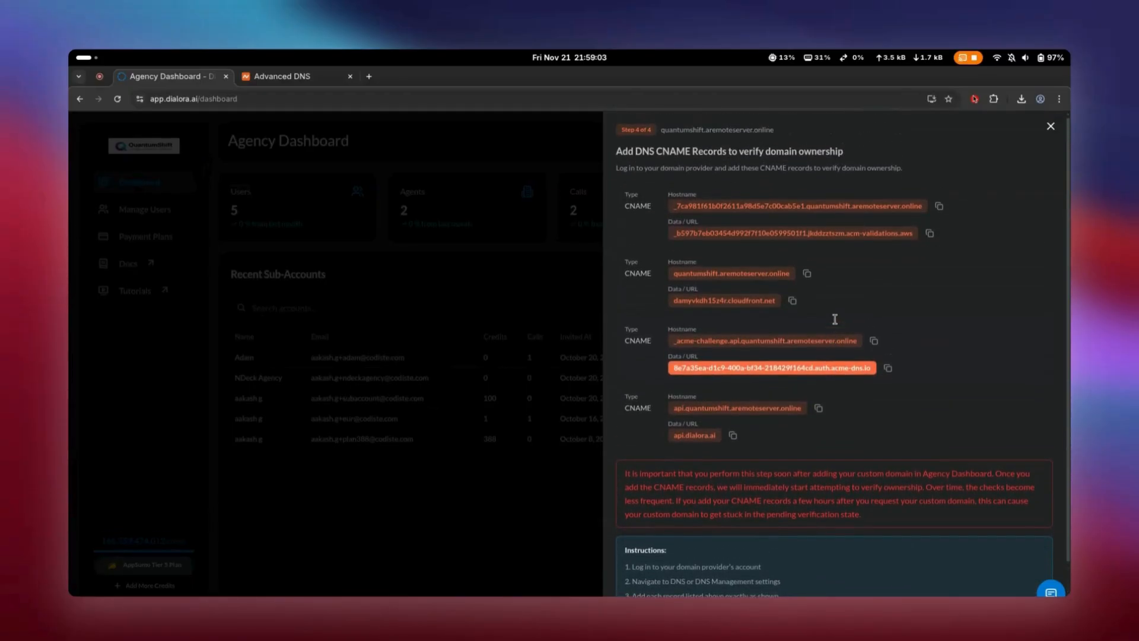
- Copy the first CNAME hostname from Dialora and enter it as the host of a new CNAME record in Namecheap
{"action": "left_click", "coordinate": [940, 207]}
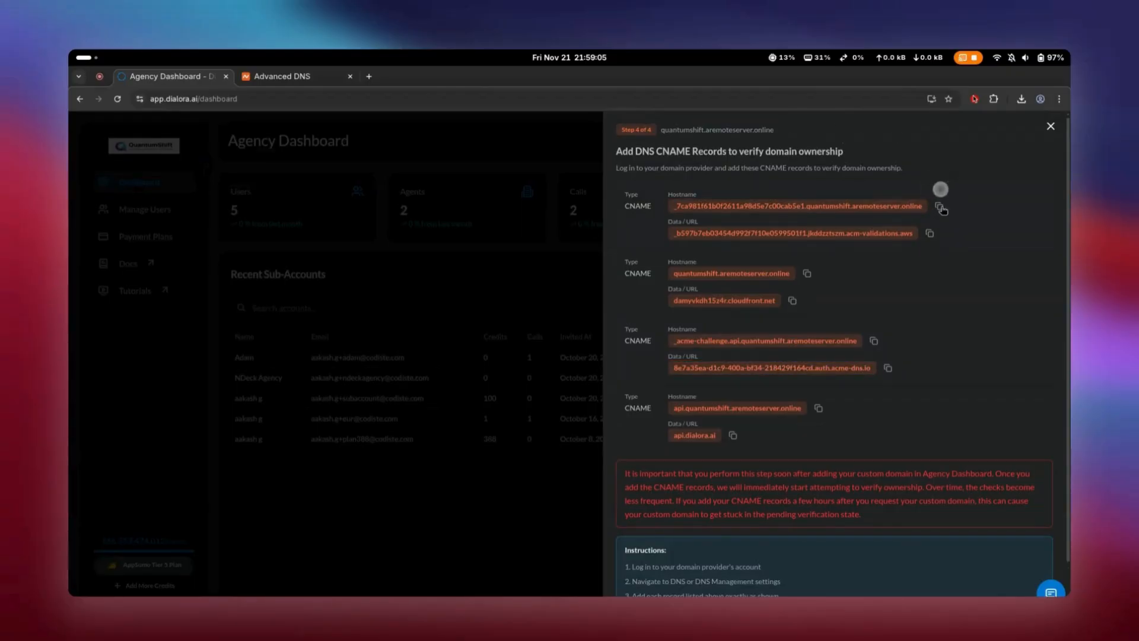
{"action": "left_click", "coordinate": [324, 80]}
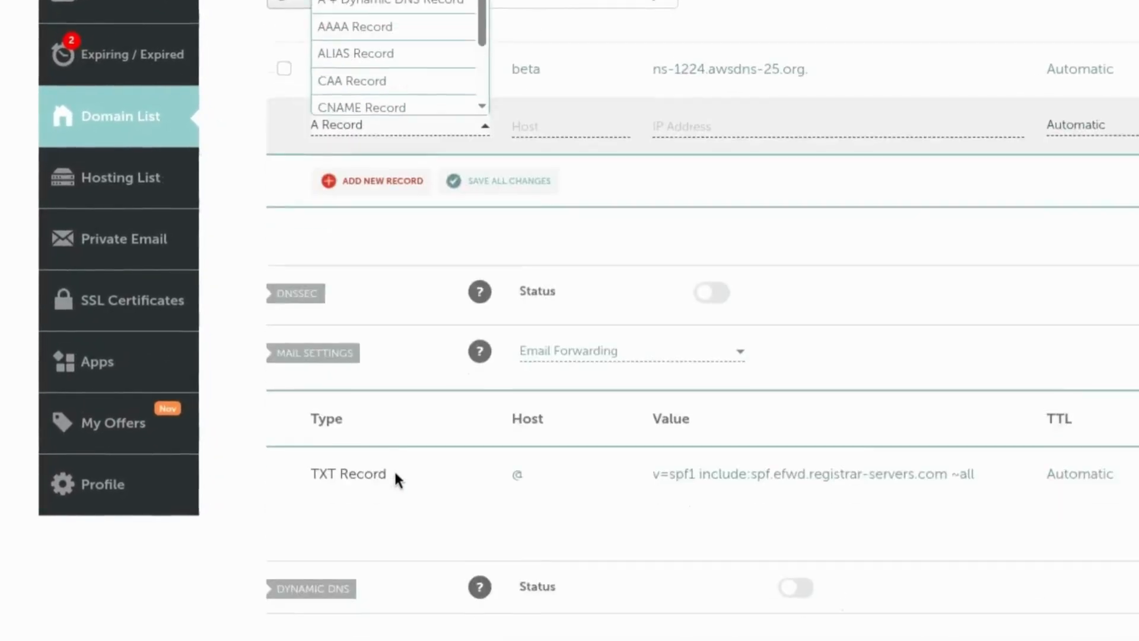
{"action": "scroll", "coordinate": [382, 361], "scroll_direction": "up", "scroll_amount": 2}
{"action": "scroll", "coordinate": [382, 350], "scroll_direction": "down", "scroll_amount": 1}
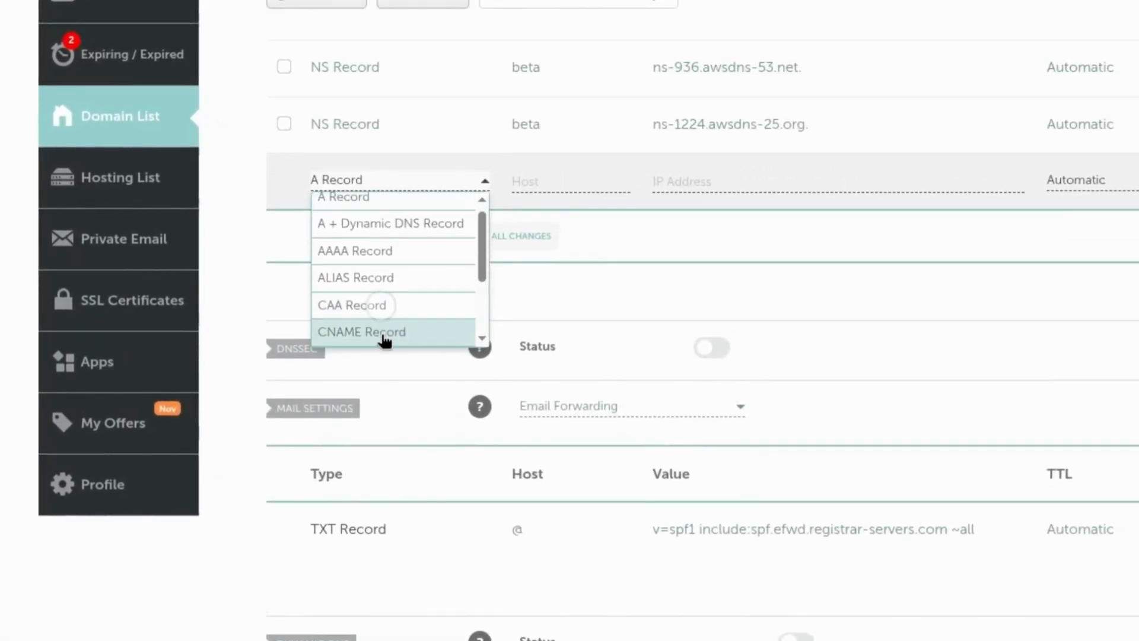
{"action": "left_click", "coordinate": [382, 333]}
{"action": "left_click", "coordinate": [542, 184]}
{"action": "key", "text": "ctrl+v"}
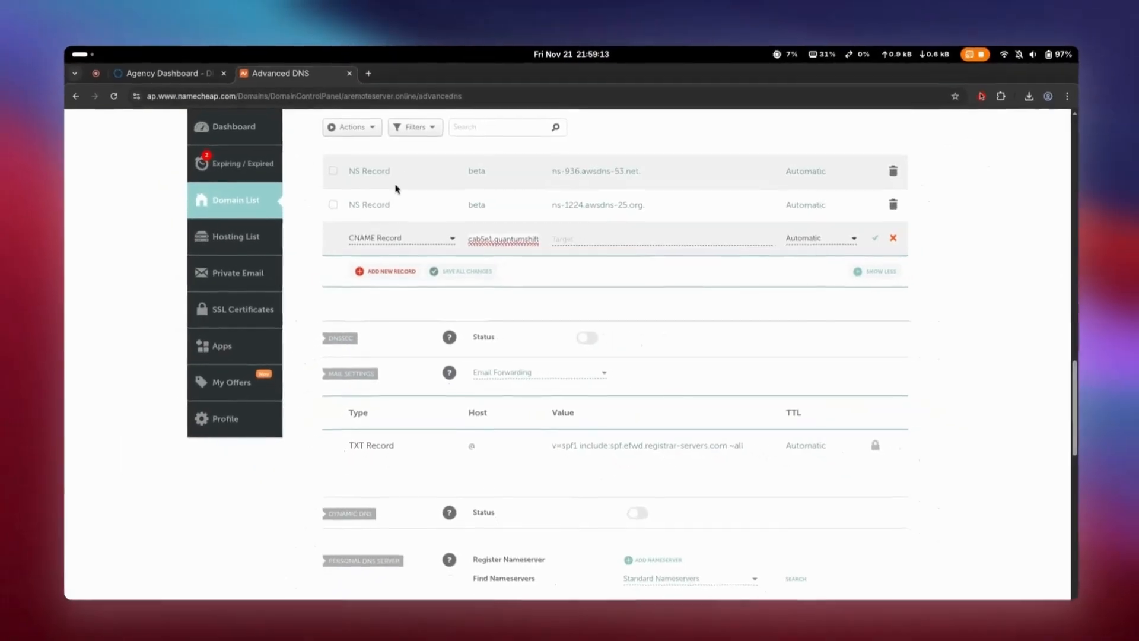
- Copy the first record's acm-validations.aws data URL from Dialora into the target of the new CNAME record in Namecheap
{"action": "left_click", "coordinate": [198, 81]}
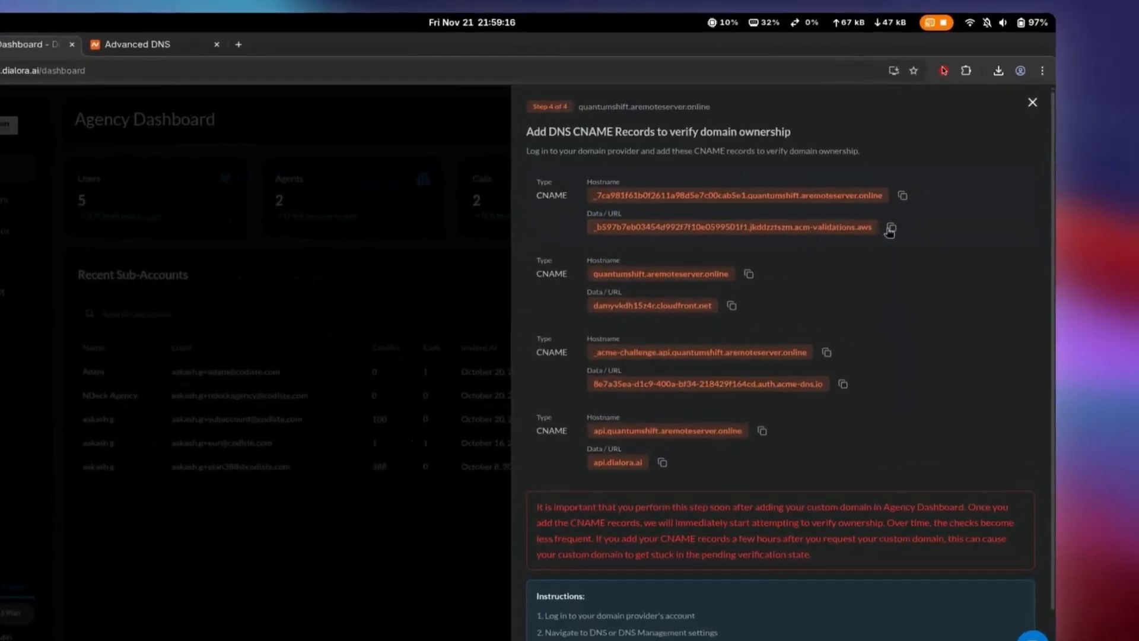
{"action": "left_click", "coordinate": [930, 233]}
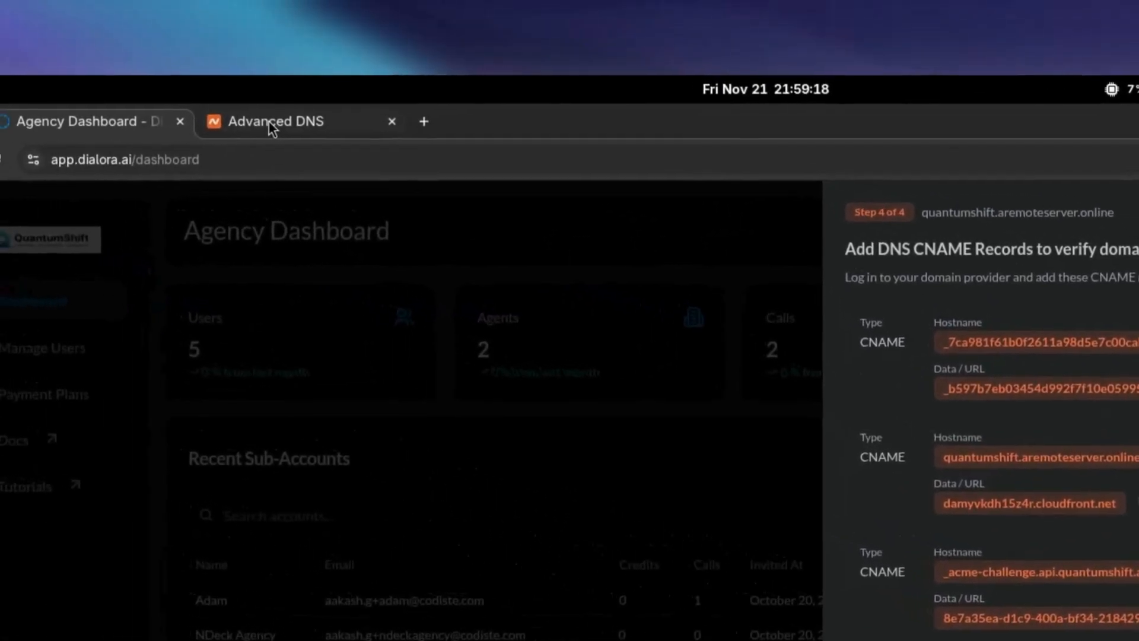
{"action": "left_click", "coordinate": [273, 127]}
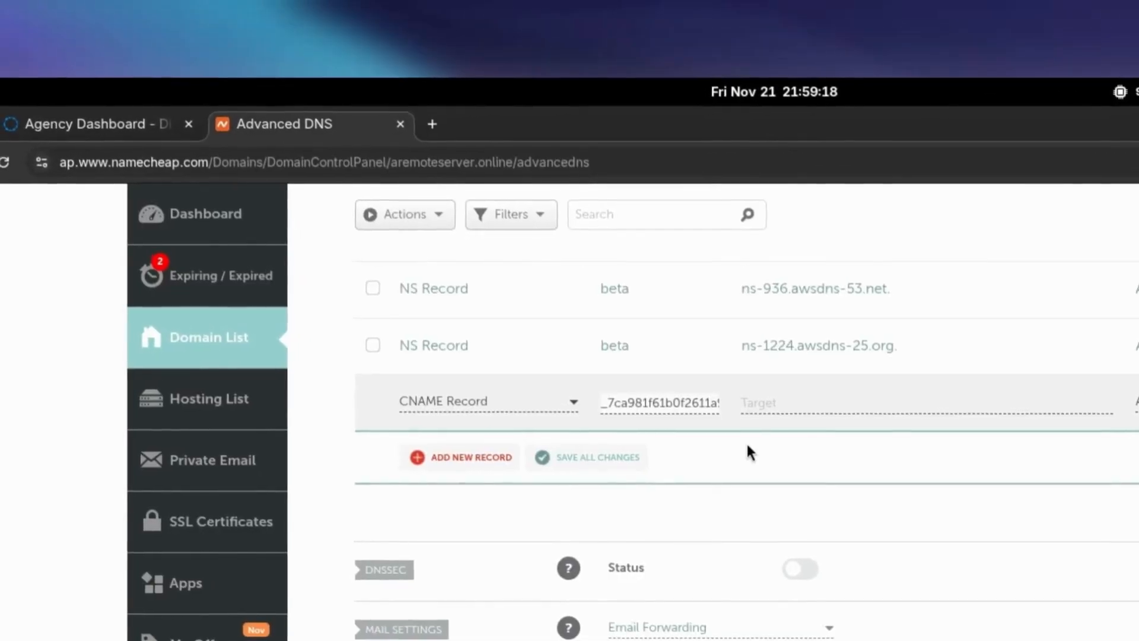
{"action": "left_click", "coordinate": [799, 403]}
{"action": "key", "text": "ctrl+v"}
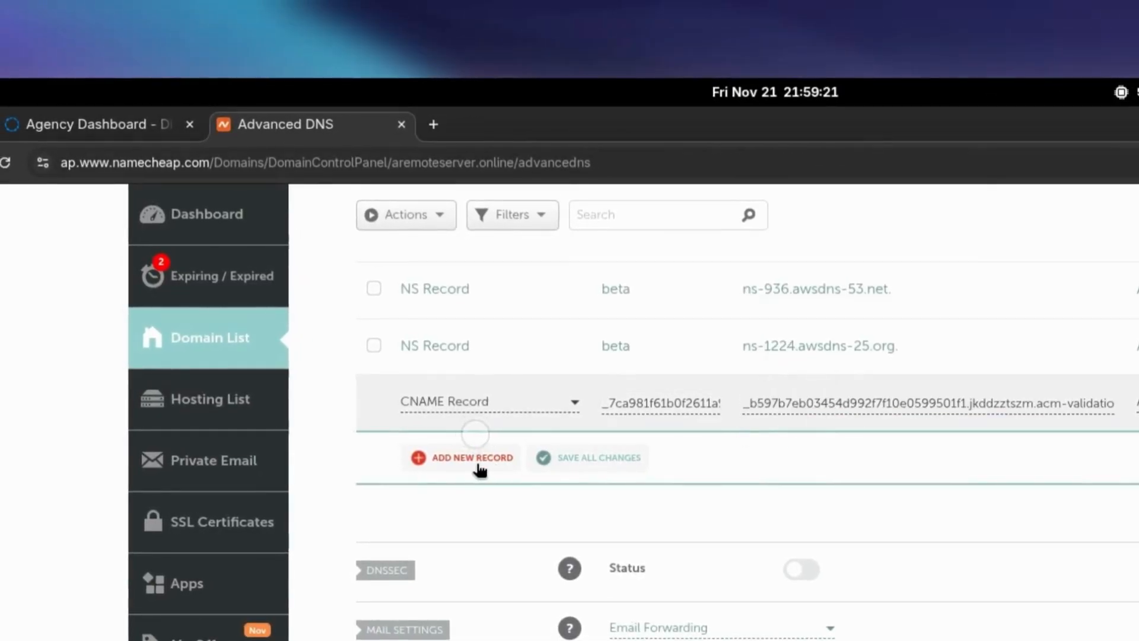
- Add a second CNAME record in Namecheap and set its host to quantumshift using the second hostname copied from Dialora
{"action": "left_click", "coordinate": [475, 458]}
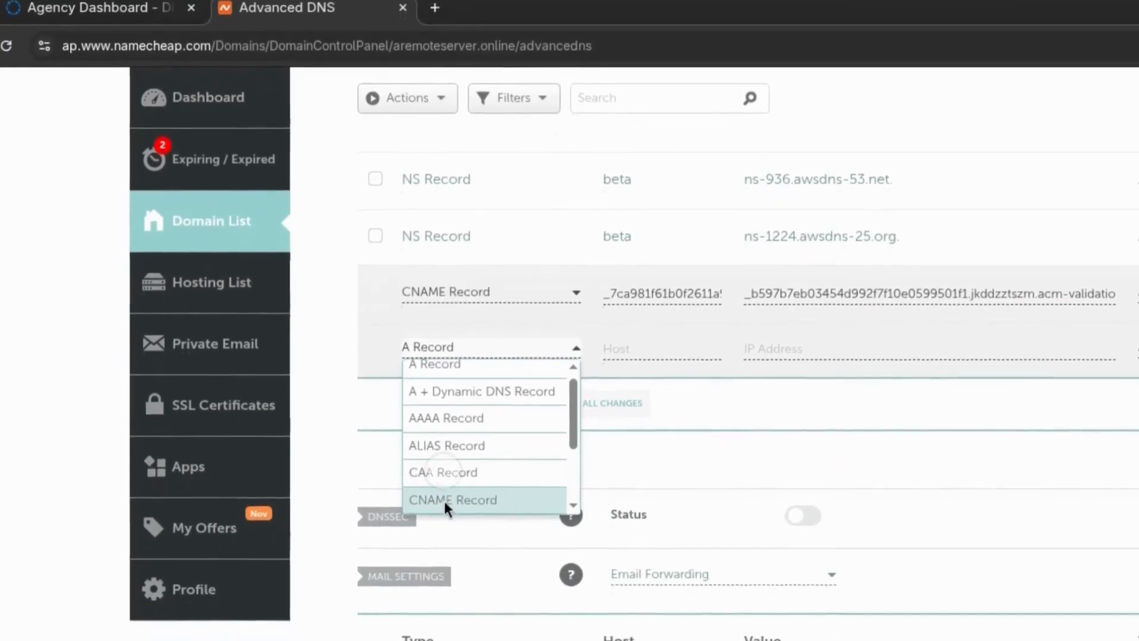
{"action": "left_click", "coordinate": [443, 498]}
{"action": "left_click", "coordinate": [94, 7]}
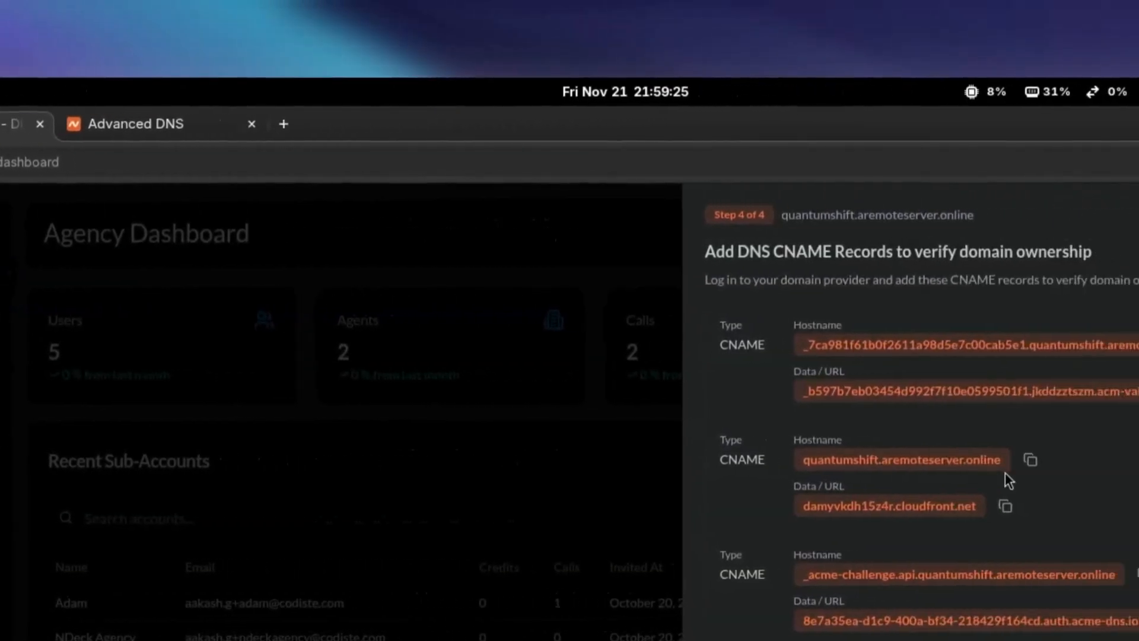
{"action": "left_click", "coordinate": [1031, 460]}
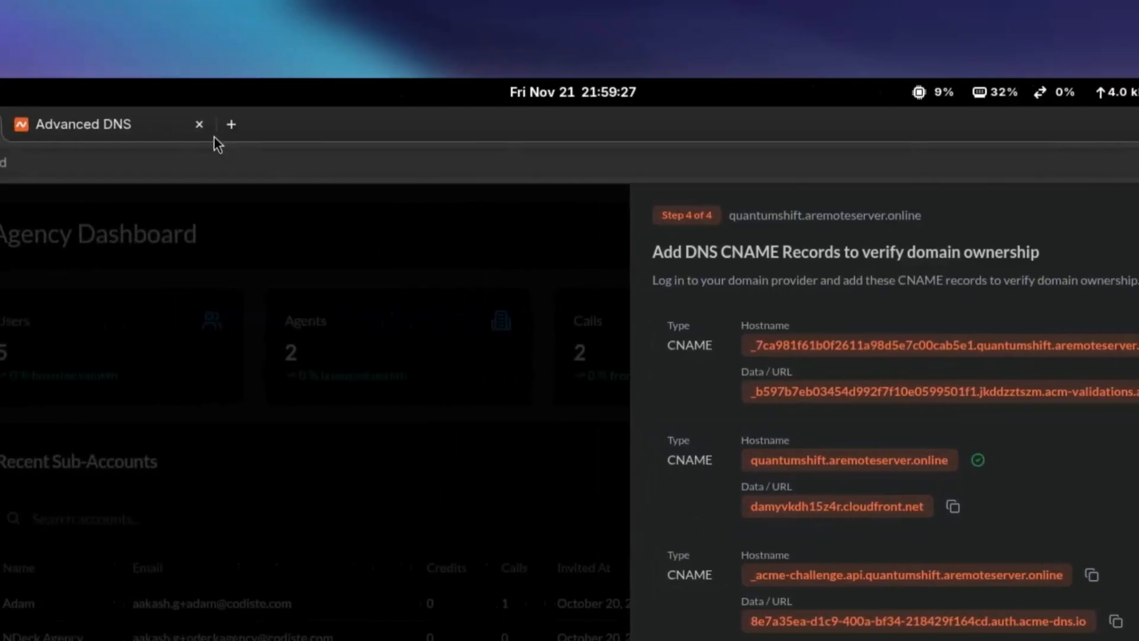
{"action": "left_click", "coordinate": [131, 122]}
{"action": "left_click", "coordinate": [462, 467]}
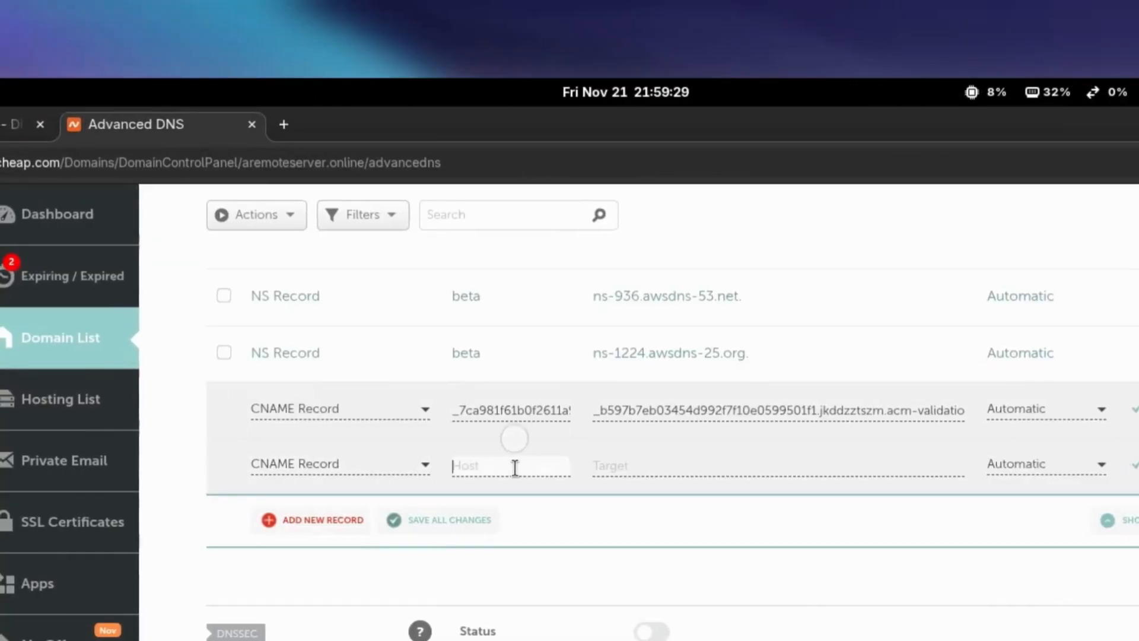
{"action": "key", "text": "ctrl+v"}
- Copy damyvkdh15z4r.cloudfront.net from Dialora into the target of the quantumshift CNAME record in Namecheap
{"action": "left_click", "coordinate": [15, 124]}
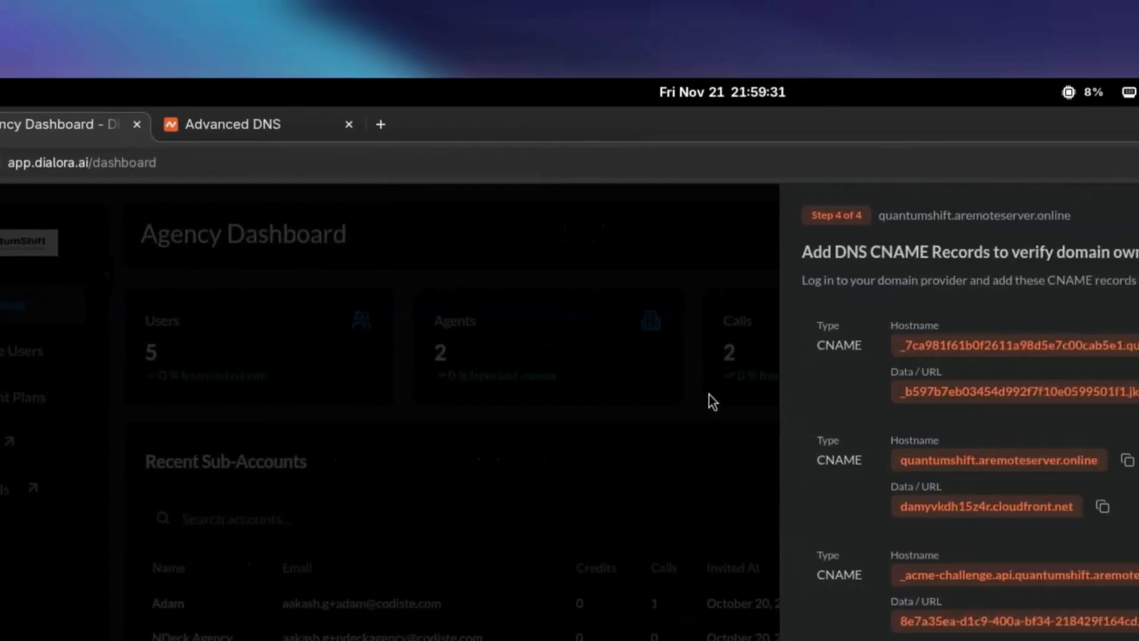
{"action": "left_click", "coordinate": [1102, 506]}
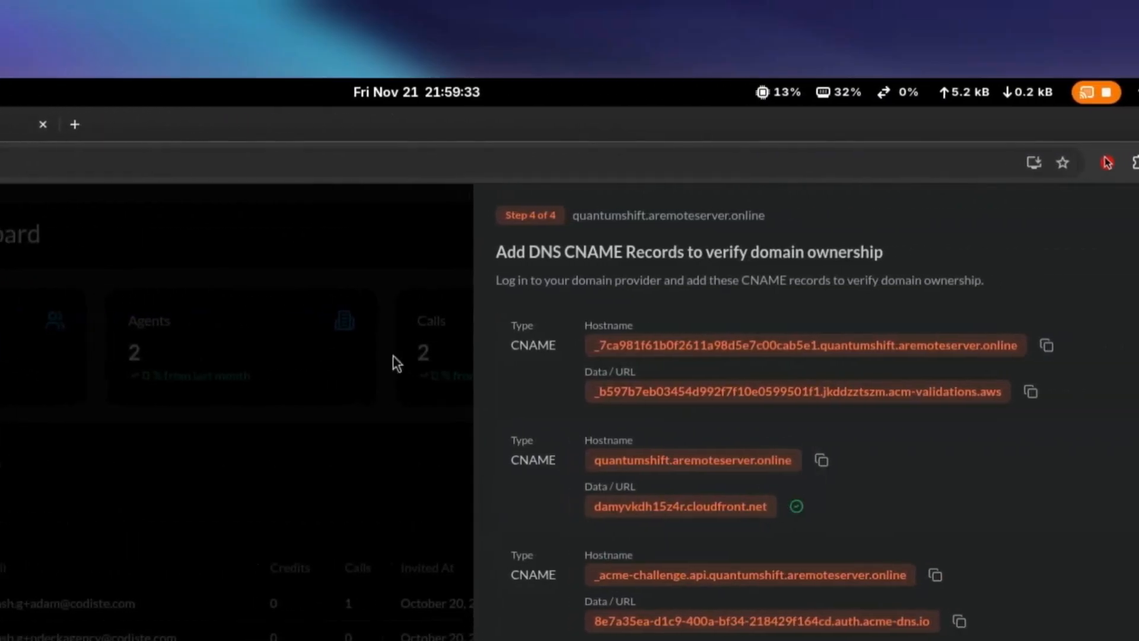
{"action": "left_click", "coordinate": [8, 127]}
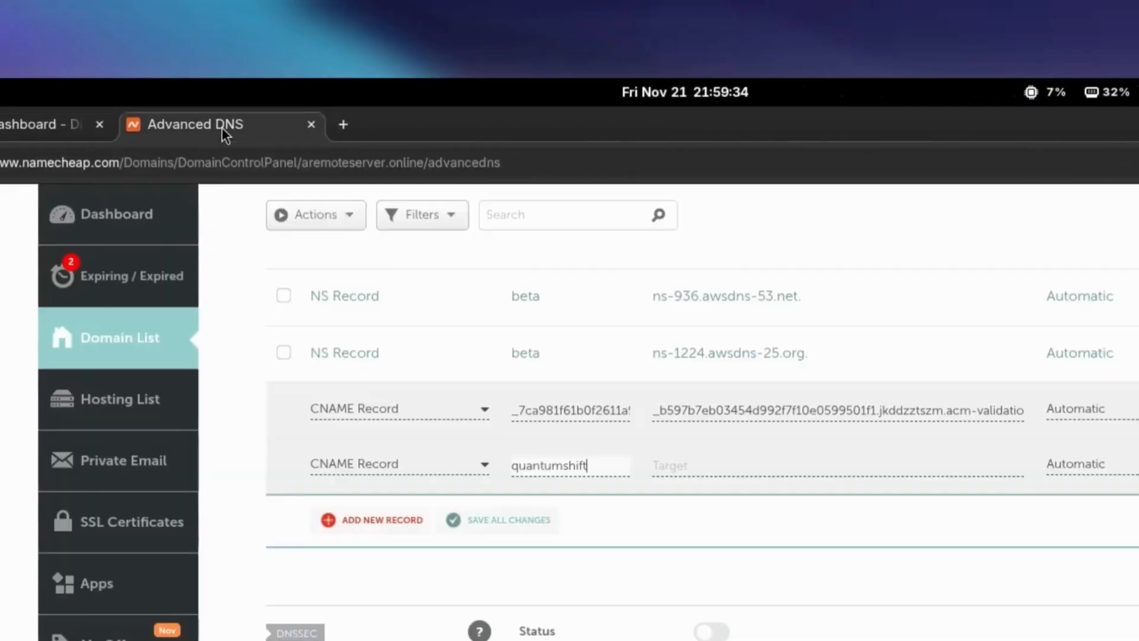
{"action": "left_click", "coordinate": [680, 463]}
{"action": "key", "text": "ctrl+v"}
- Add a third CNAME record in Namecheap and set its host to _acme-challenge.api.quantumshift using the hostname copied from Dialora
{"action": "left_click", "coordinate": [394, 517]}
{"action": "left_click", "coordinate": [389, 469]}
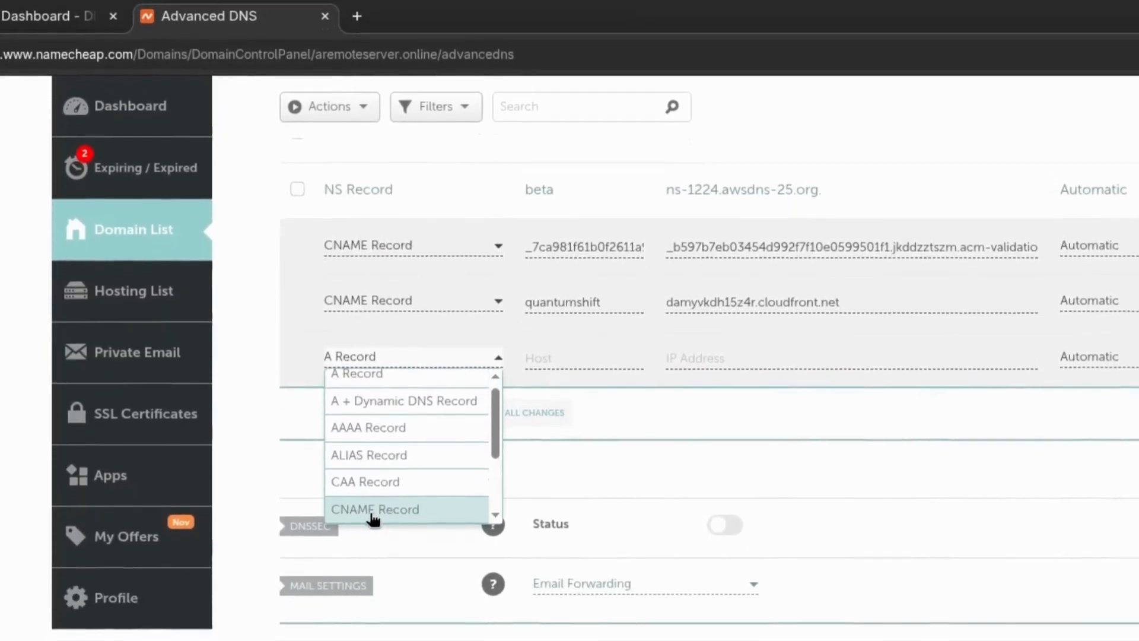
{"action": "left_click", "coordinate": [376, 623]}
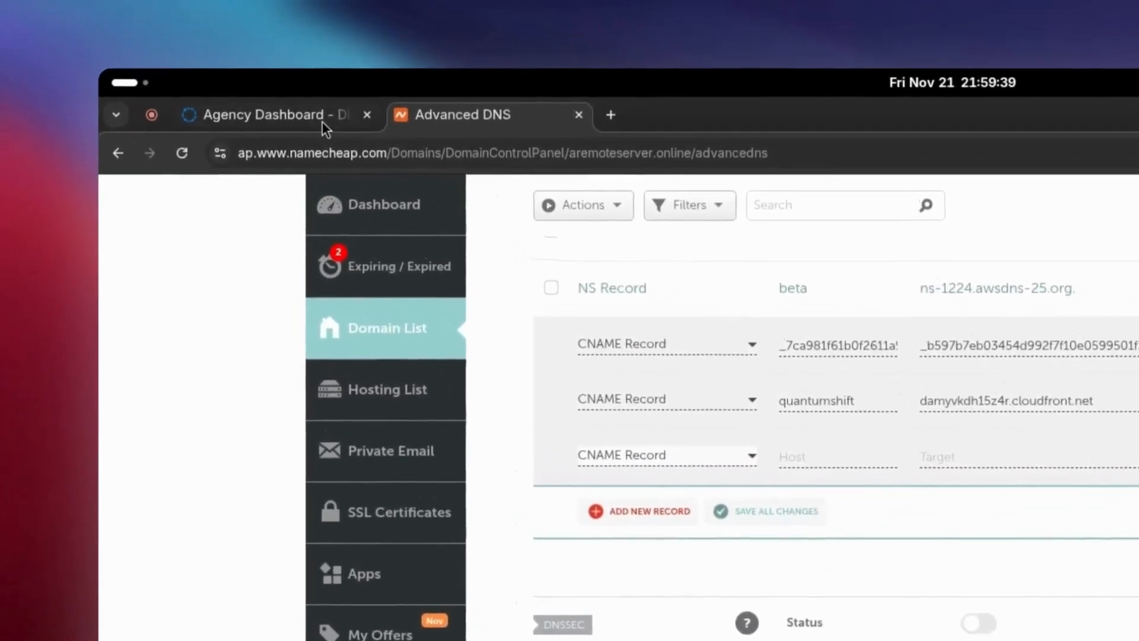
{"action": "left_click", "coordinate": [237, 74]}
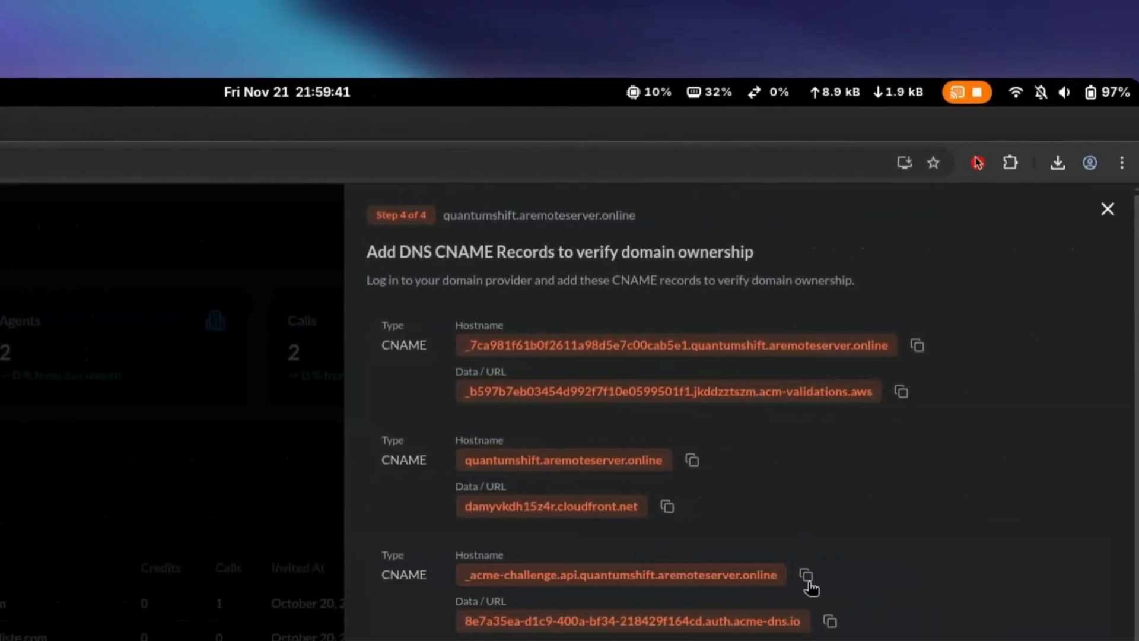
{"action": "left_click", "coordinate": [806, 583]}
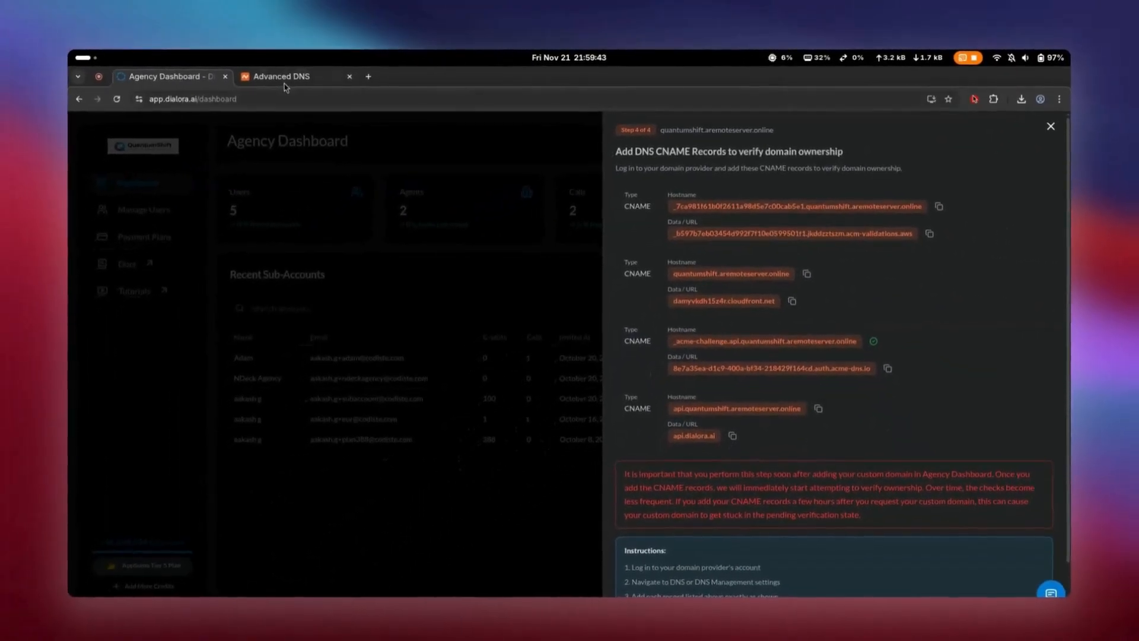
{"action": "left_click", "coordinate": [283, 84]}
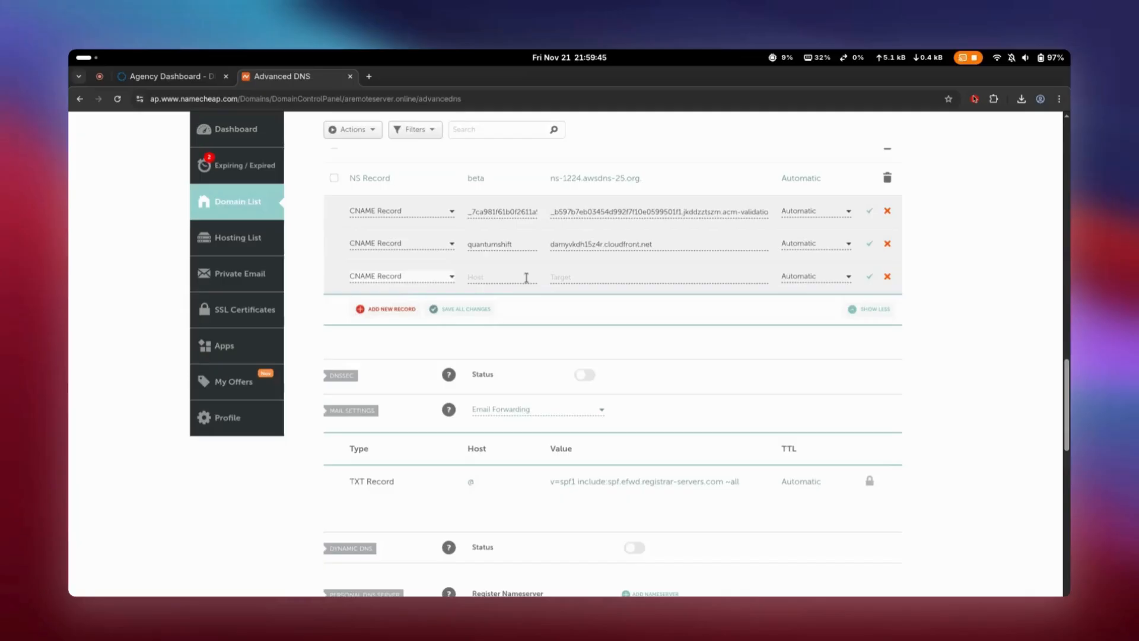
{"action": "left_click", "coordinate": [526, 278]}
{"action": "key", "text": "ctrl+v"}
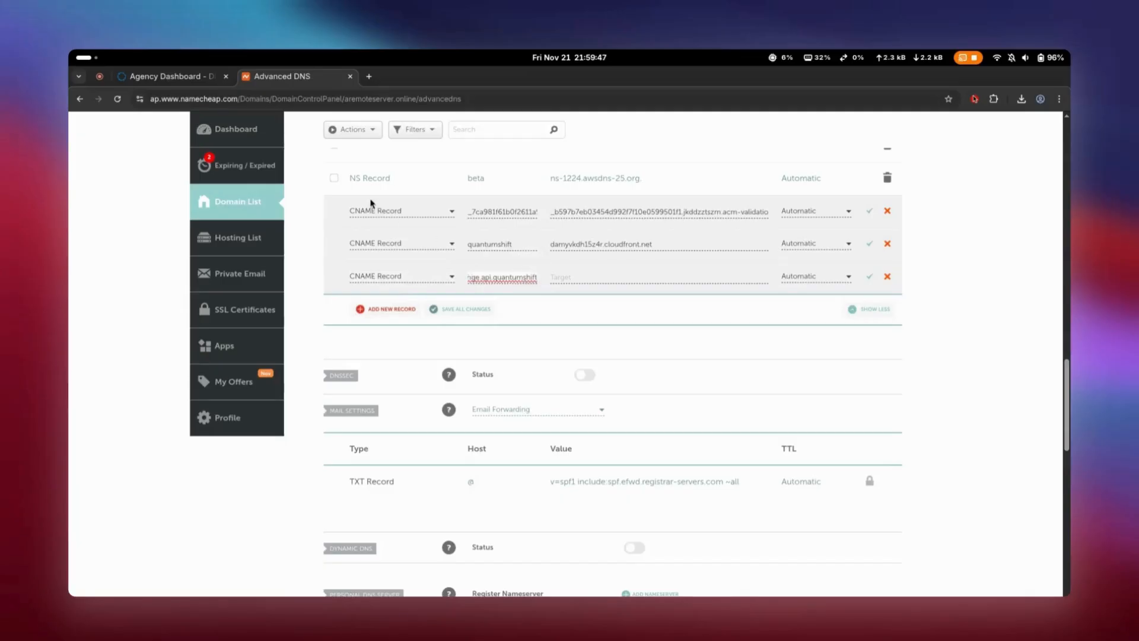
- Copy the third record's auth.acme-dns.io data URL from Dialora into the target of the _acme-challenge CNAME record in Namecheap
{"action": "left_click", "coordinate": [188, 81]}
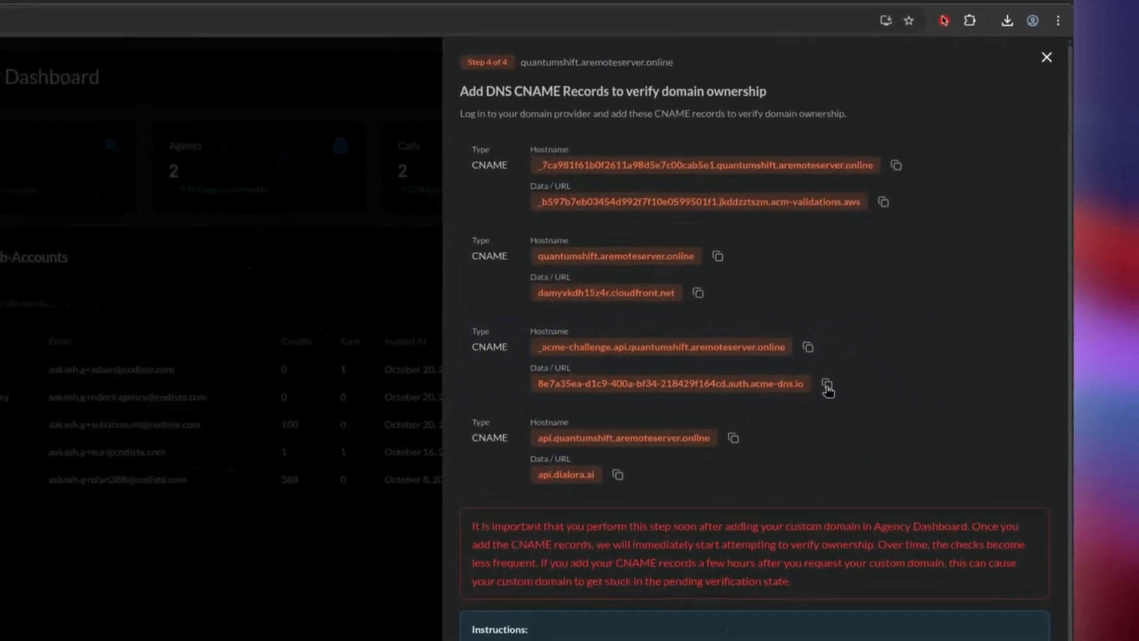
{"action": "left_click", "coordinate": [888, 368]}
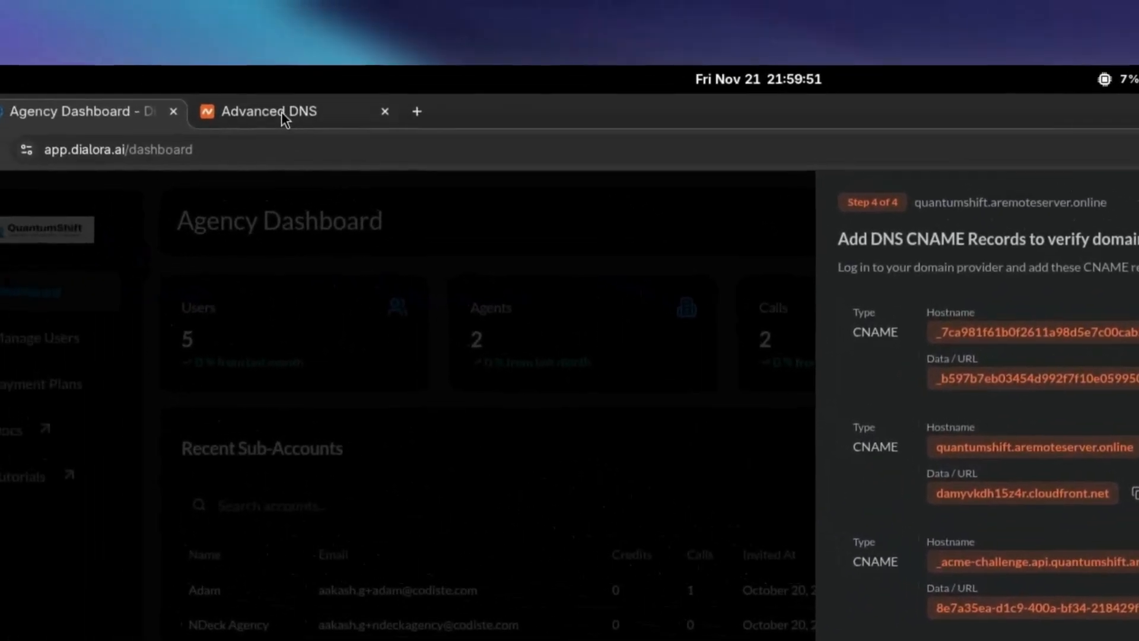
{"action": "left_click", "coordinate": [281, 111]}
{"action": "left_click", "coordinate": [771, 466]}
{"action": "key", "text": "ctrl+v"}
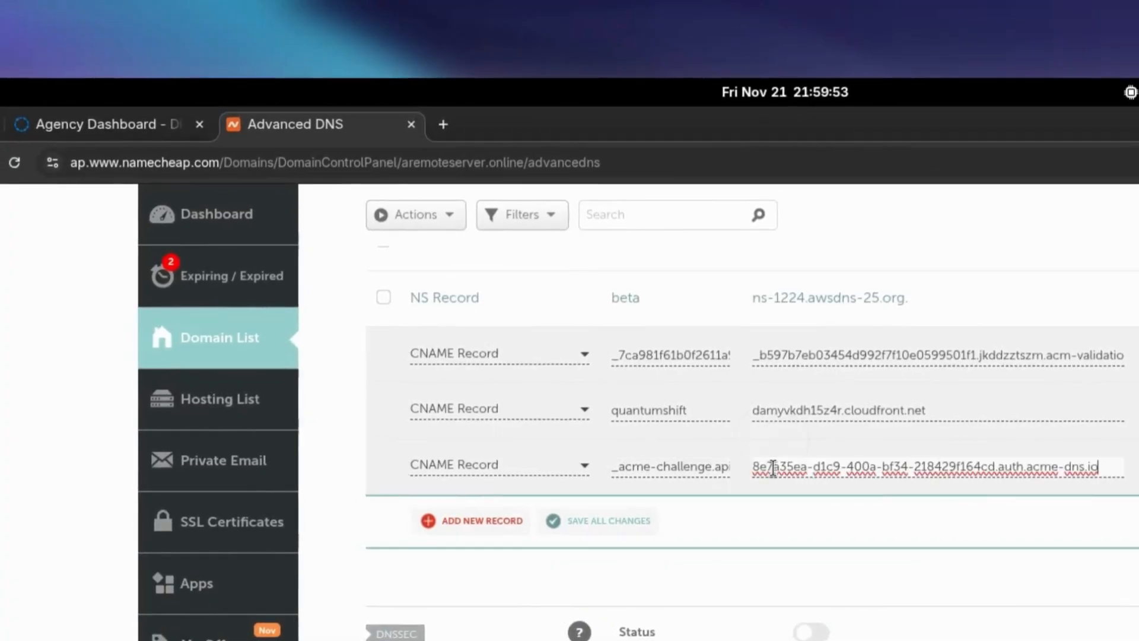
- Add a fourth CNAME record in Namecheap and set its host to api.quantumshift using the hostname copied from Dialora
{"action": "left_click", "coordinate": [484, 519]}
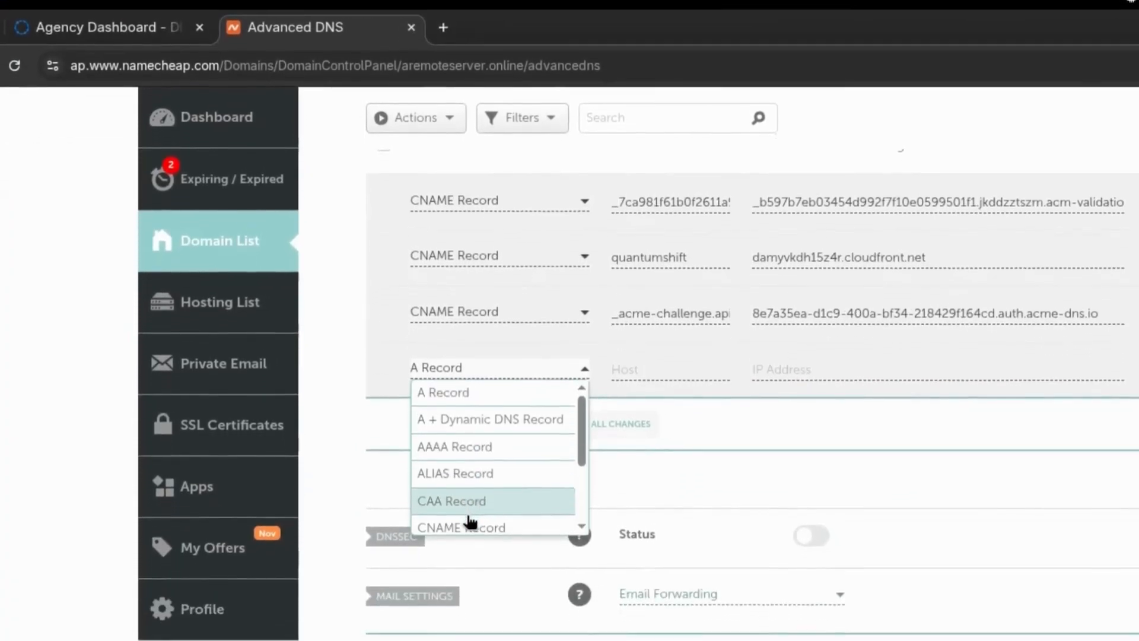
{"action": "left_click", "coordinate": [469, 526]}
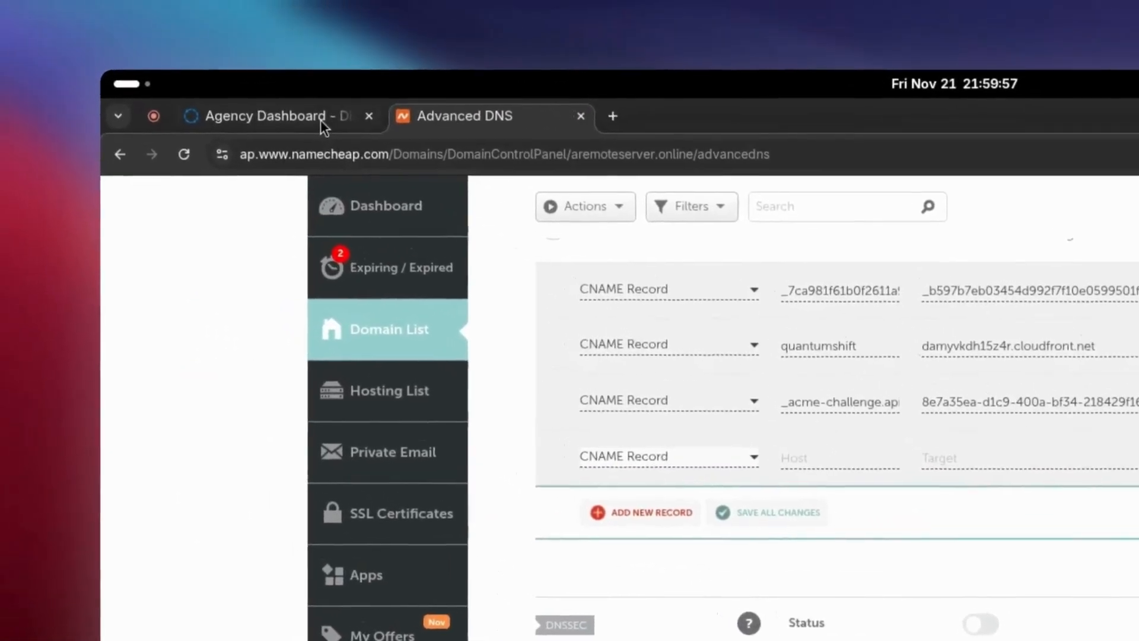
{"action": "left_click", "coordinate": [320, 120]}
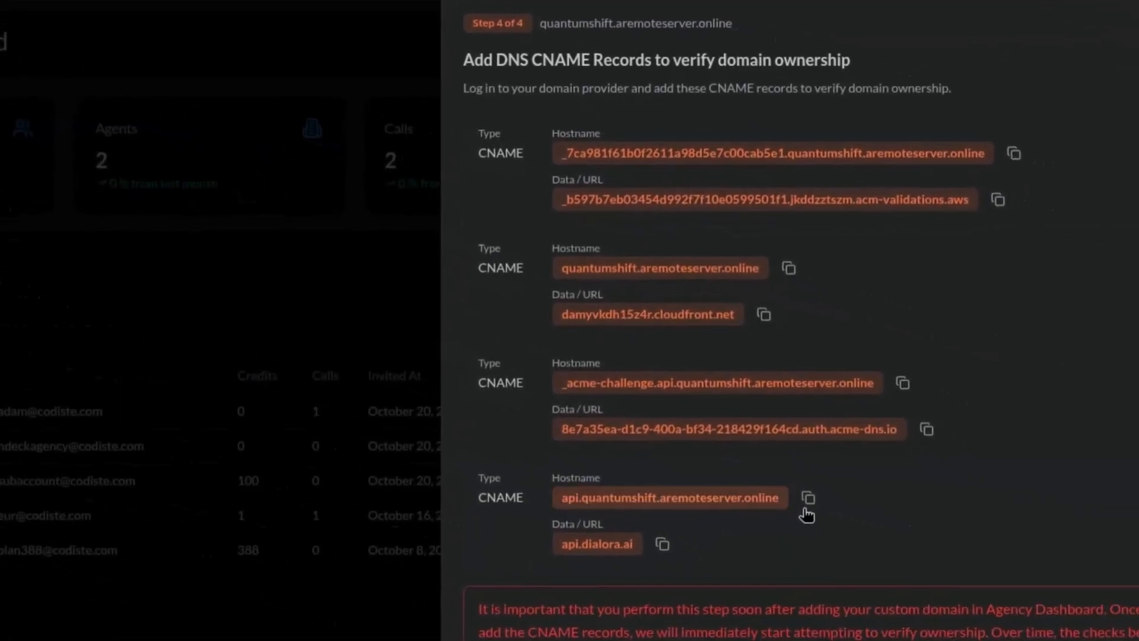
{"action": "left_click", "coordinate": [779, 490]}
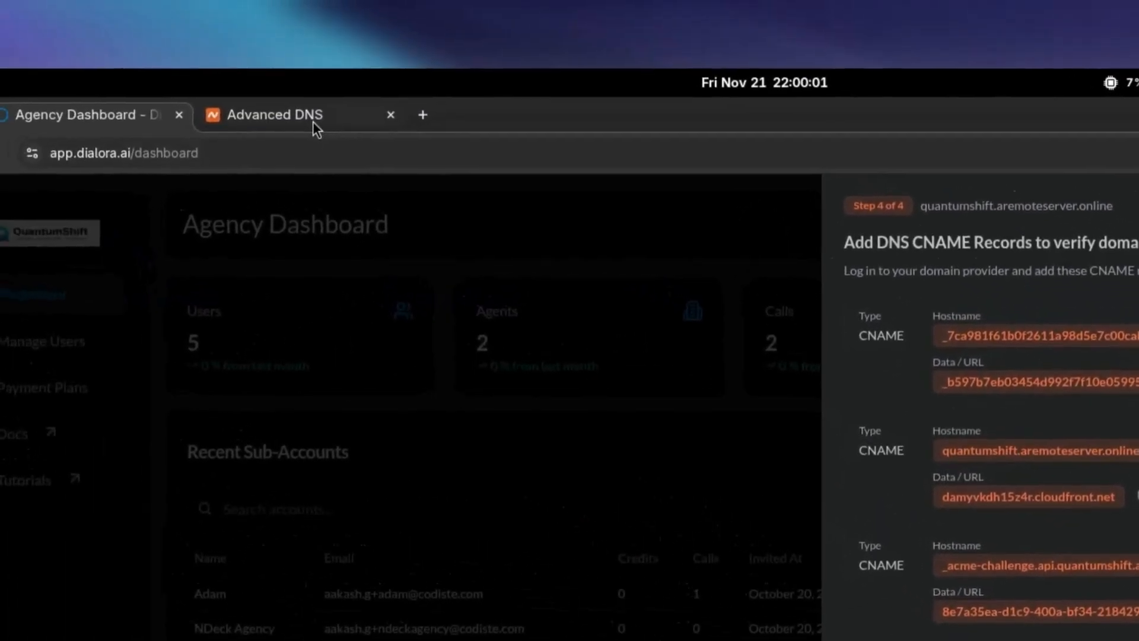
{"action": "left_click", "coordinate": [313, 122]}
{"action": "left_click", "coordinate": [674, 465]}
{"action": "key", "text": "ctrl+v"}
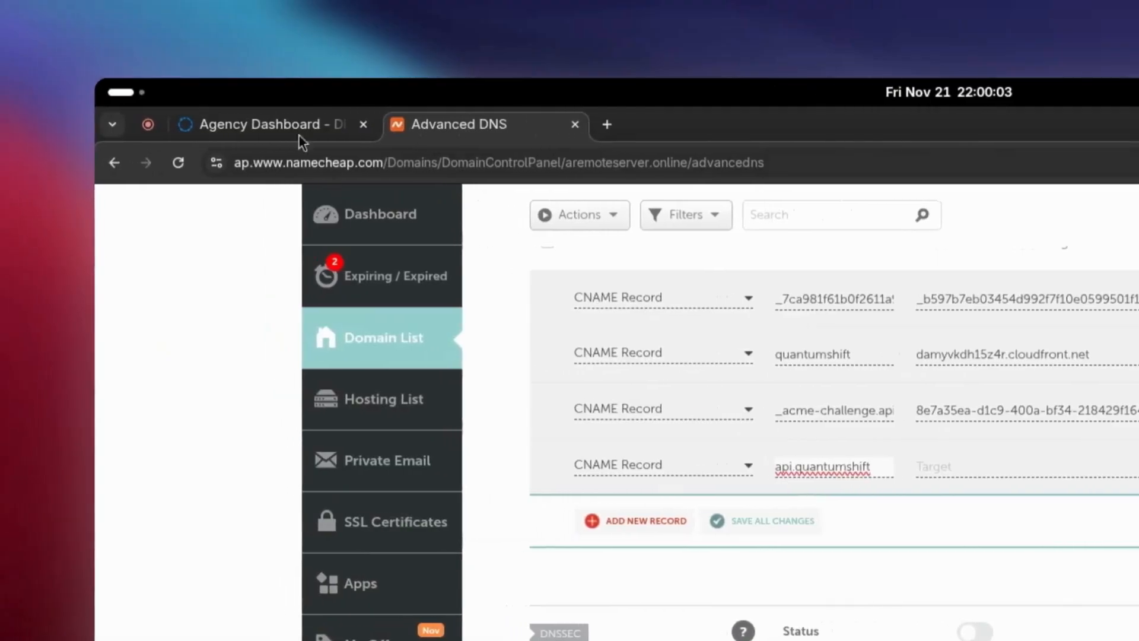
- Copy api.dialora.ai from Dialora into the target of the api.quantumshift CNAME record in Namecheap
{"action": "left_click", "coordinate": [298, 134]}
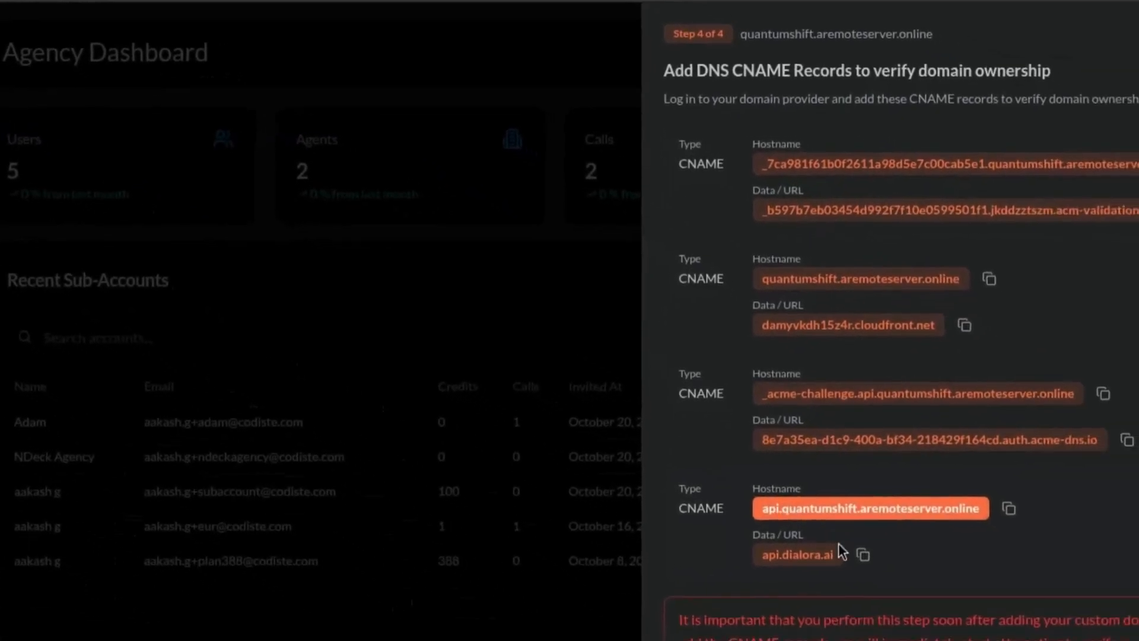
{"action": "left_click", "coordinate": [788, 511]}
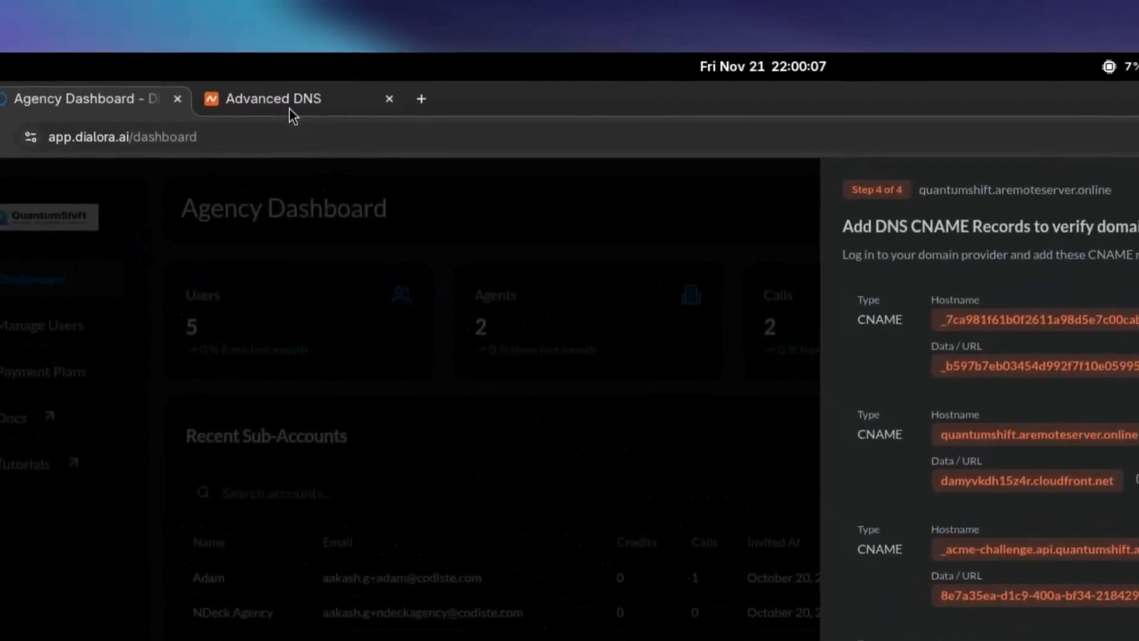
{"action": "left_click", "coordinate": [291, 102]}
{"action": "left_click", "coordinate": [801, 463]}
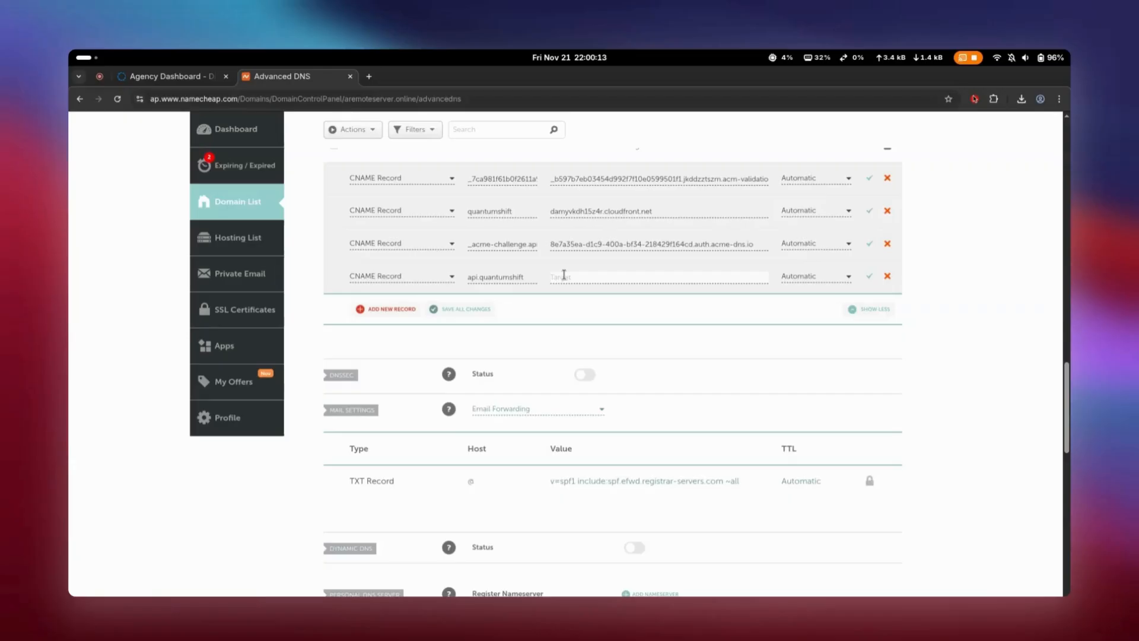
{"action": "key", "text": "ctrl+v"}
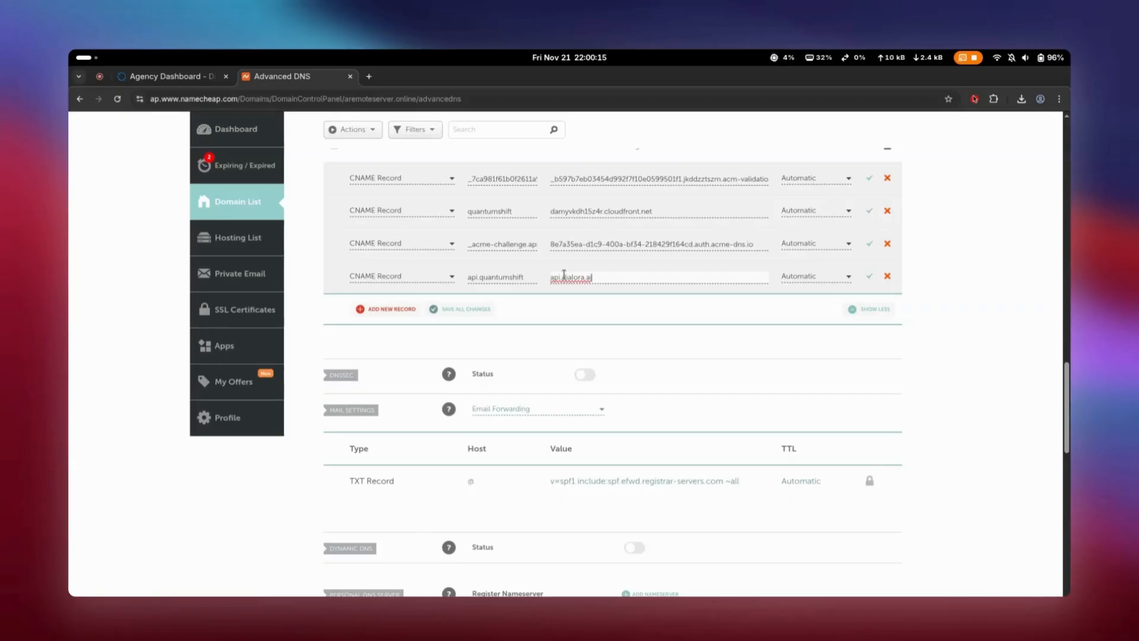
- Save all four new CNAME records for aremoteserver.online and check them in the host records list
{"action": "scroll", "coordinate": [541, 305], "scroll_direction": "up", "scroll_amount": 1}
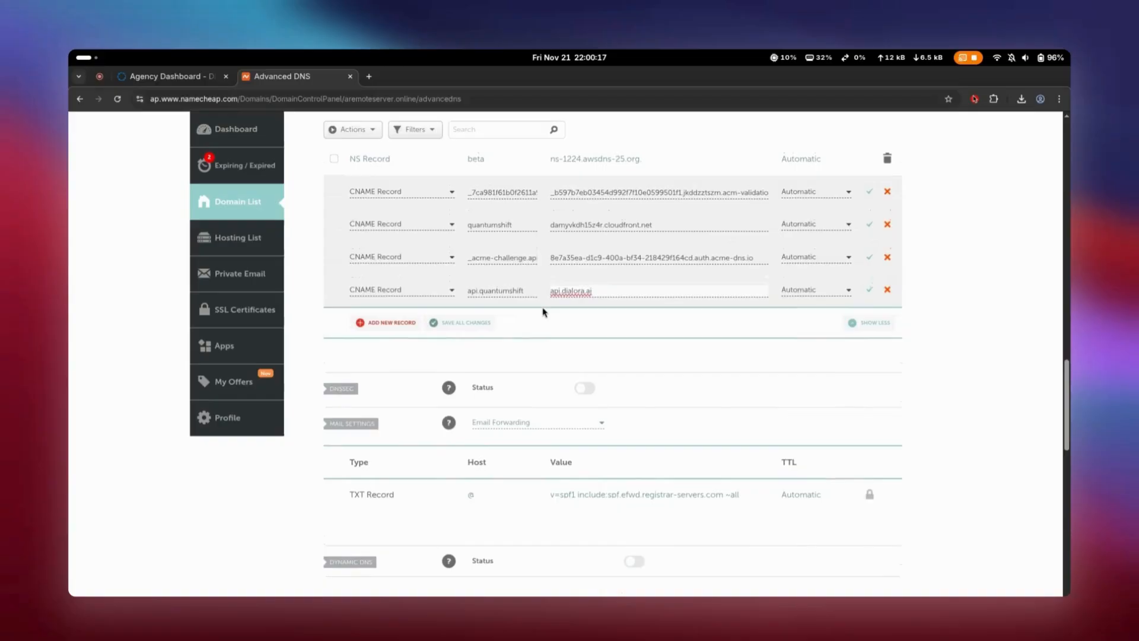
{"action": "left_click", "coordinate": [464, 323]}
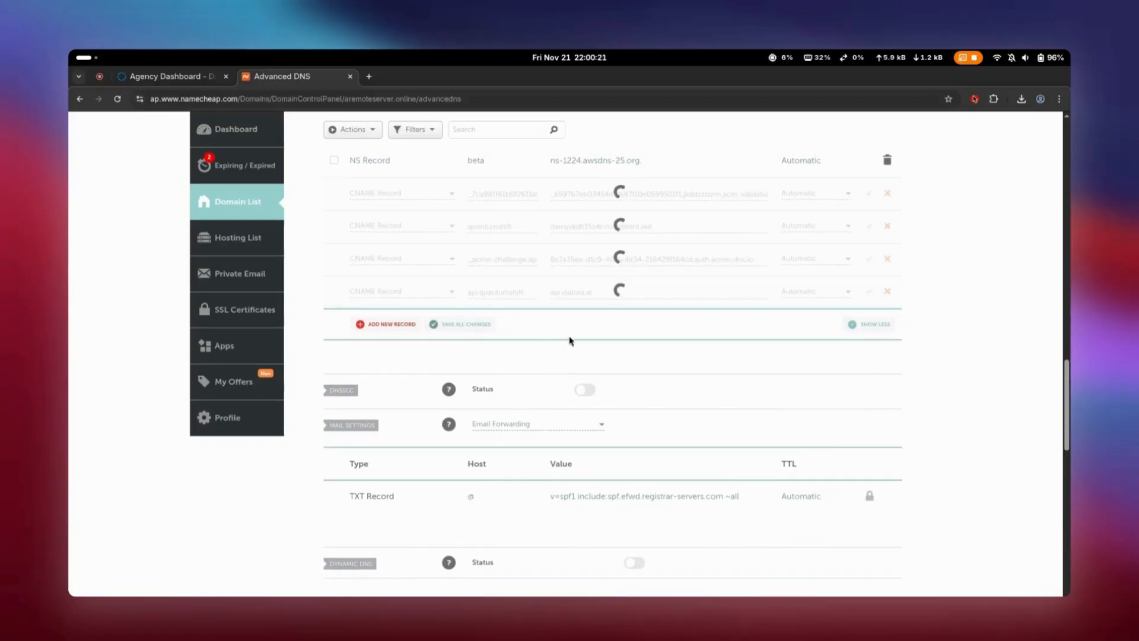
{"action": "scroll", "coordinate": [570, 340], "scroll_direction": "up", "scroll_amount": 5}
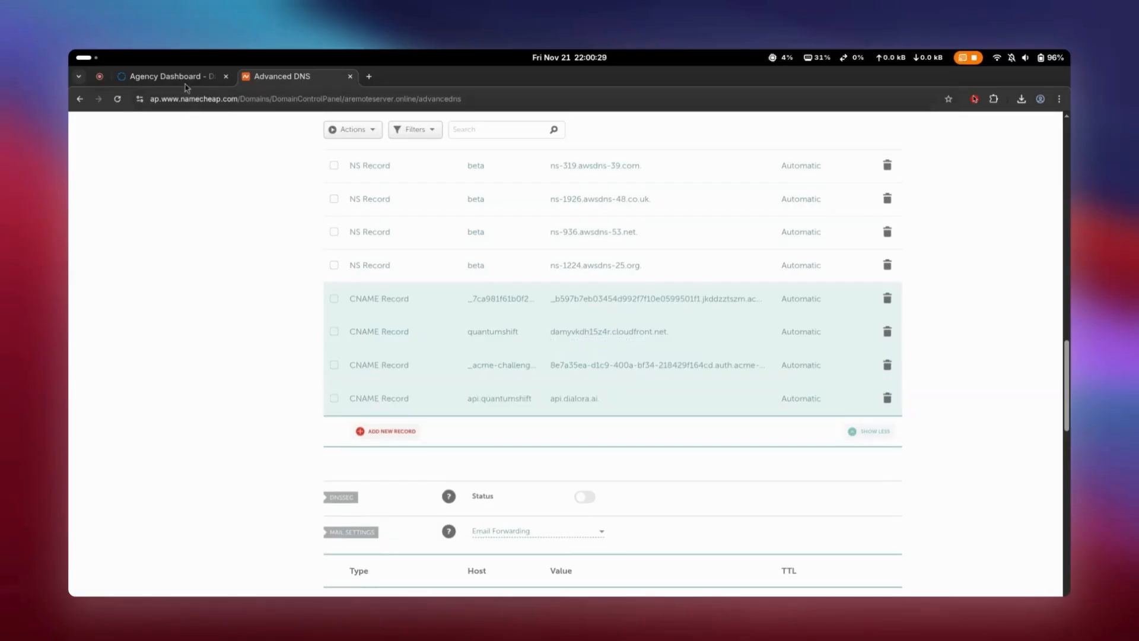
- Return to Dialora and review the domain verification warning and instructions below the CNAME records
{"action": "left_click", "coordinate": [167, 78]}
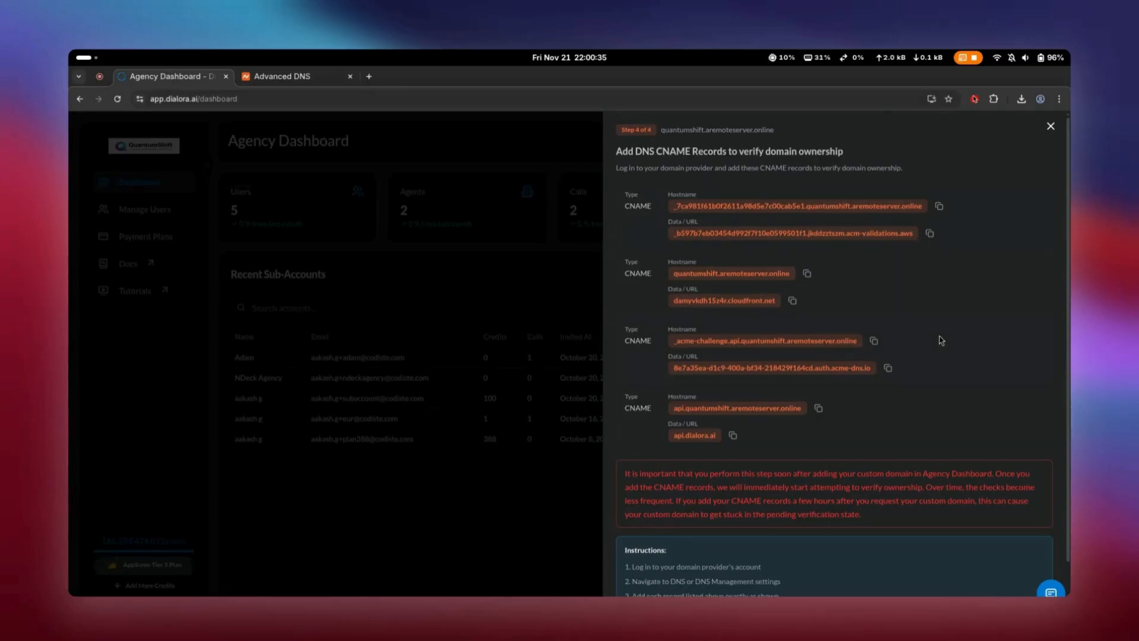
{"action": "scroll", "coordinate": [940, 340], "scroll_direction": "down", "scroll_amount": 2}
{"action": "scroll", "coordinate": [940, 340], "scroll_direction": "up", "scroll_amount": 2}
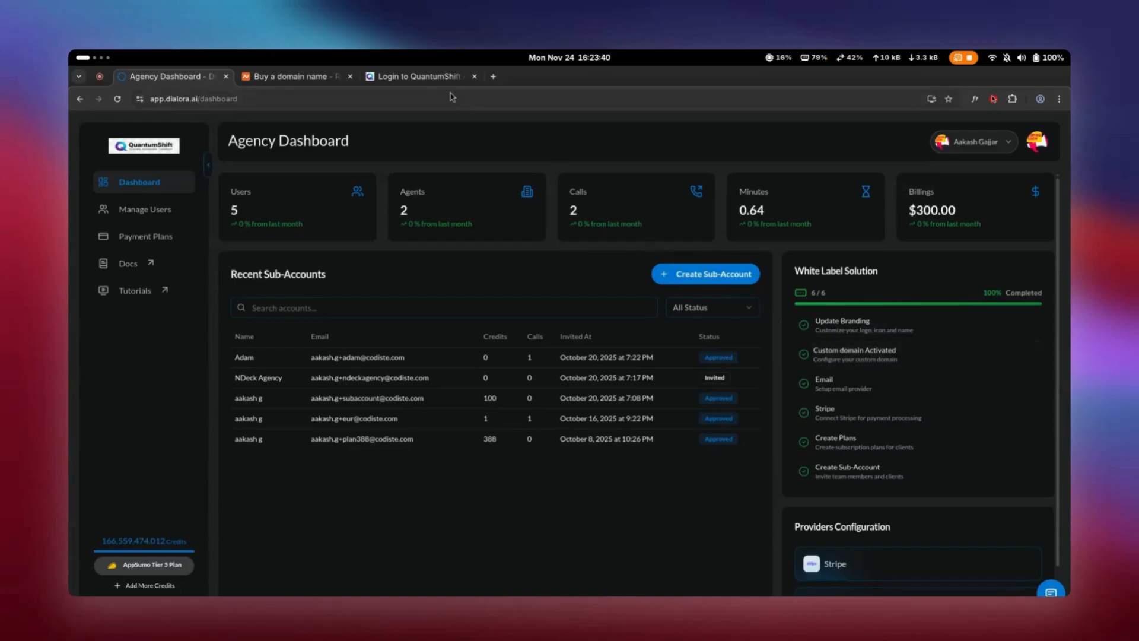
- Switch to the QuantumShift login page on quantumshift.aremoteserver.online and log in with the prefilled credentials
{"action": "left_click", "coordinate": [418, 76]}
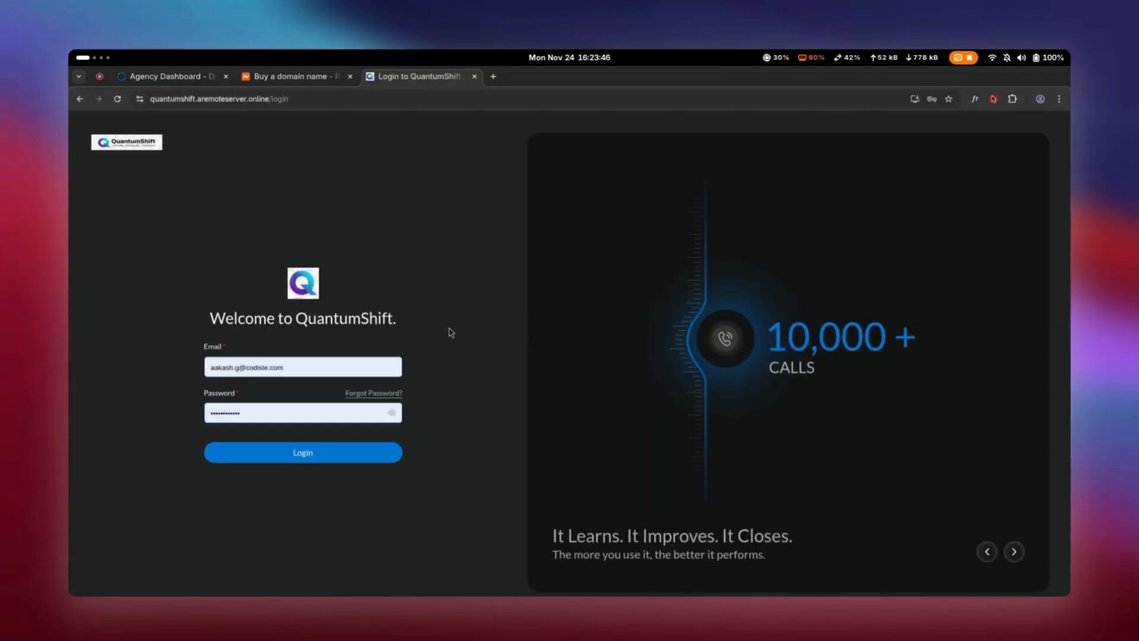
{"action": "left_click", "coordinate": [307, 455]}
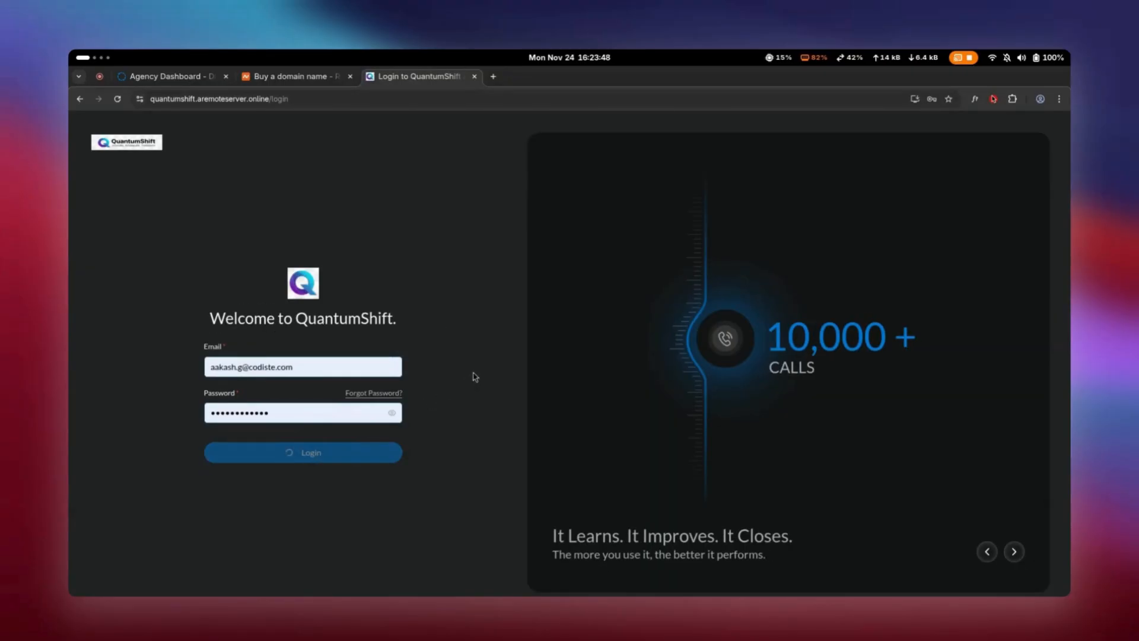